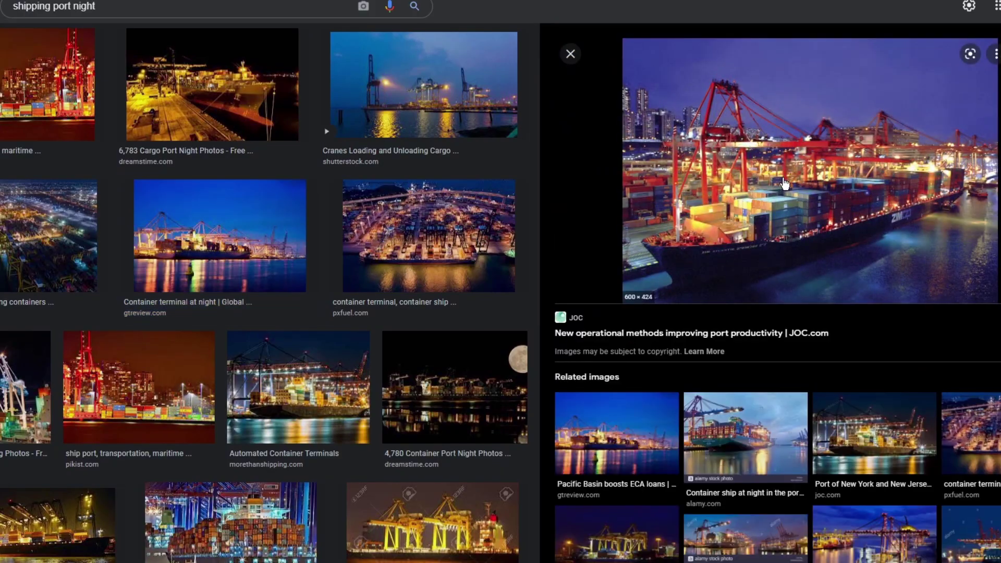
# Preview night port photos, including the Dreamstime container port and the Bangkok shipping port, then return to the grid.
pyautogui.click(298, 387)
pyautogui.click(429, 410)
pyautogui.scroll(-5, 753, 305)
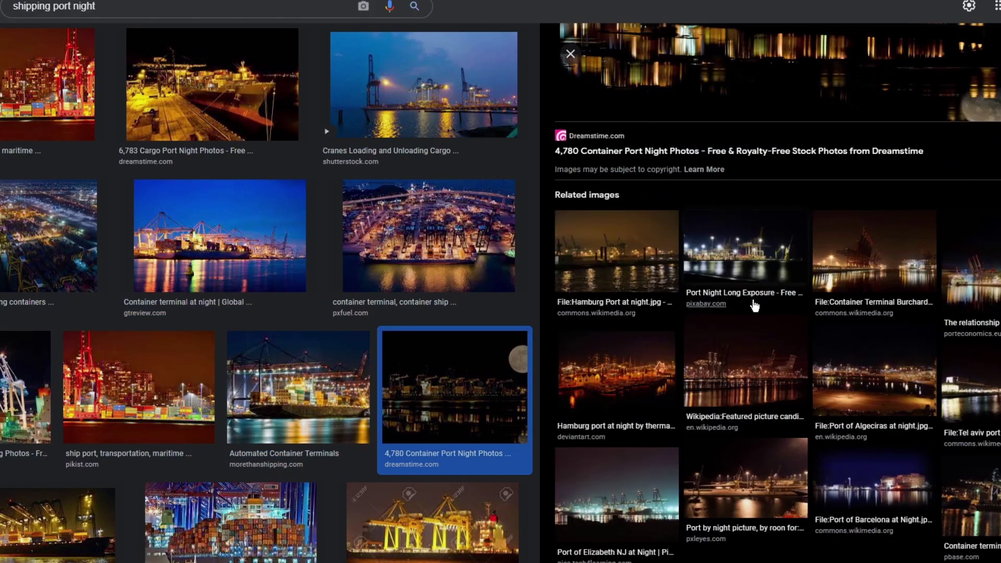
pyautogui.click(977, 287)
pyautogui.scroll(-2, 438, 346)
pyautogui.click(432, 406)
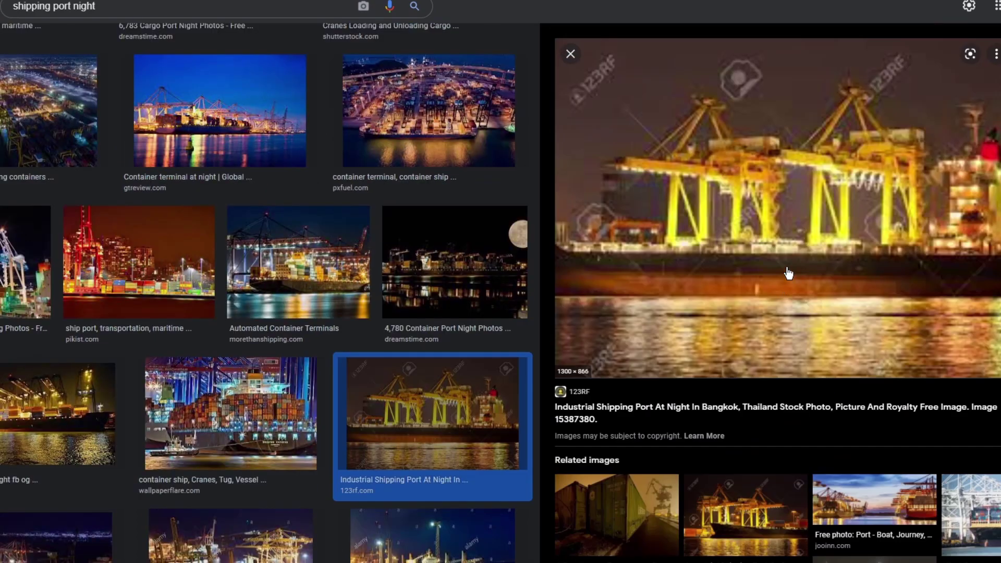
pyautogui.scroll(-6, 758, 244)
pyautogui.click(758, 243)
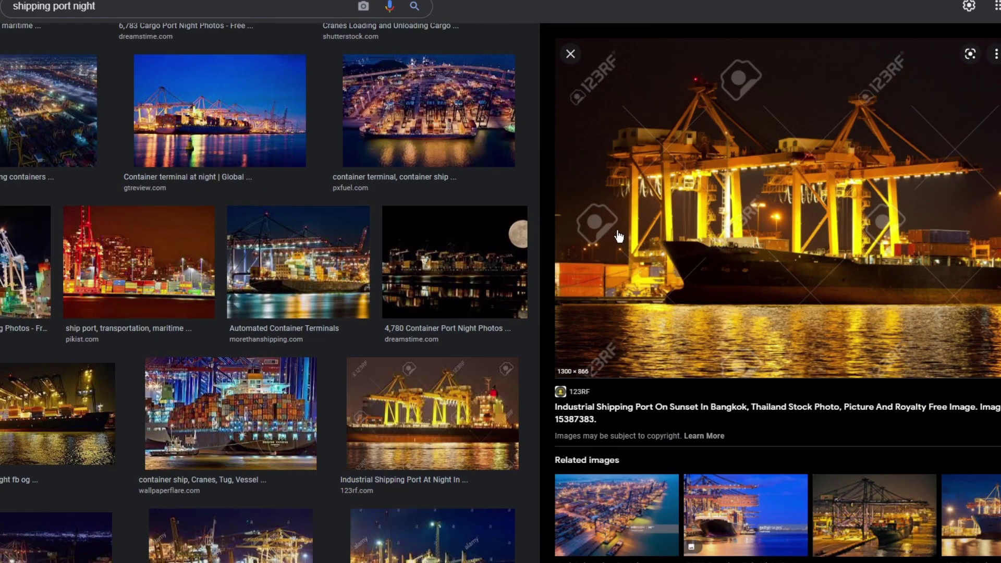
pyautogui.press('Escape')
pyautogui.scroll(-5, 553, 323)
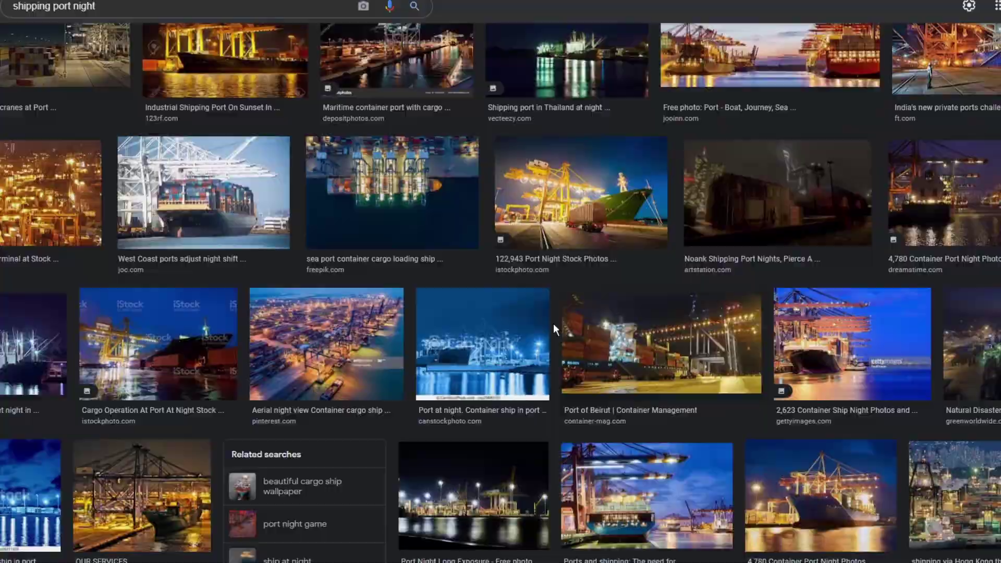
# Preview the Hong Kong container terminal result.
pyautogui.click(525, 241)
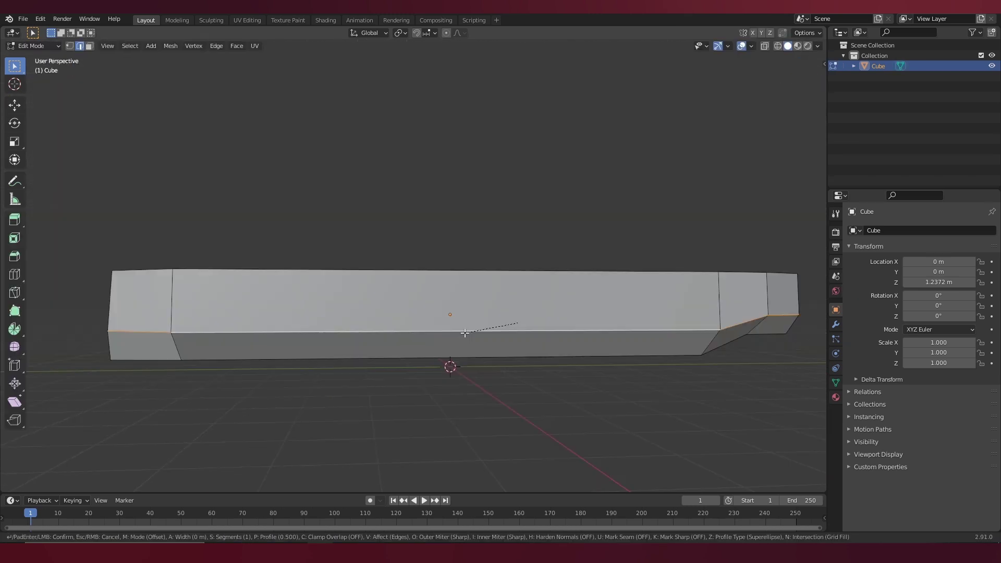
# Set the bevel width type to Percent and widen it to round the hull ends.
pyautogui.click(133, 310)
pyautogui.moveTo(133, 322); pyautogui.dragTo(167, 322)
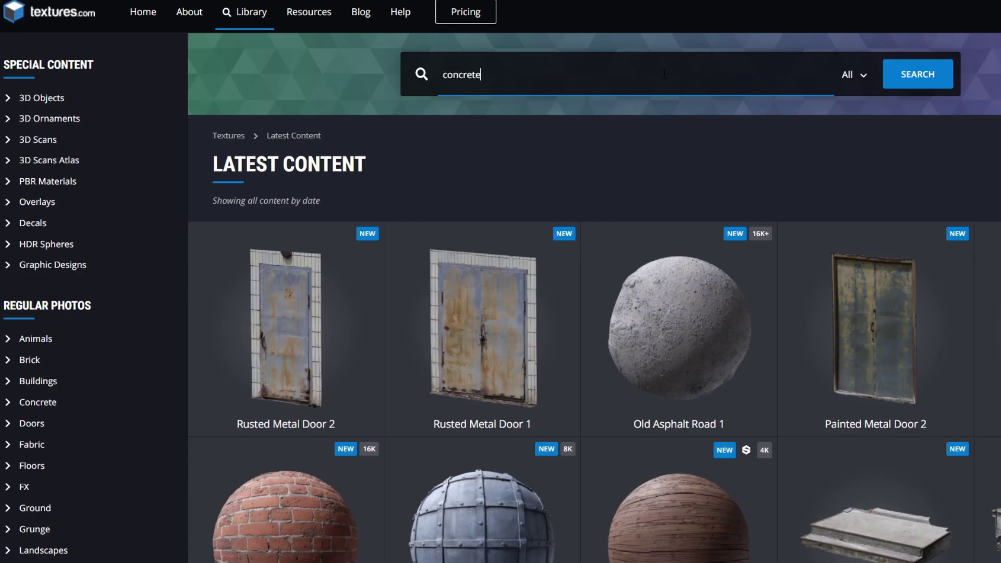
# Search textures tagged 'concrete' and 'dirty' and scroll through the results.
pyautogui.press('Return')
pyautogui.write('dirty')
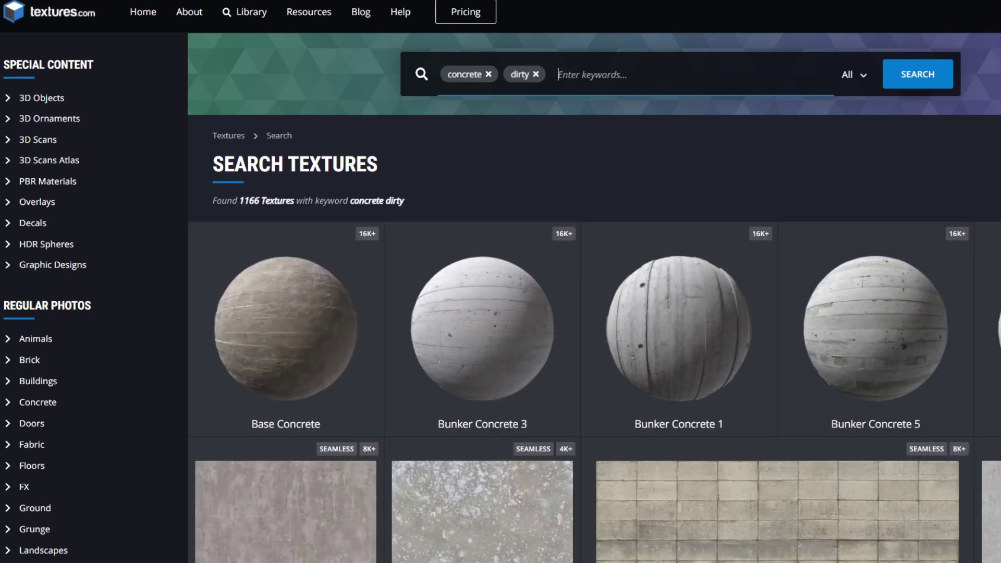
pyautogui.scroll(-10, 970, 230)
pyautogui.scroll(-10, 594, 324)
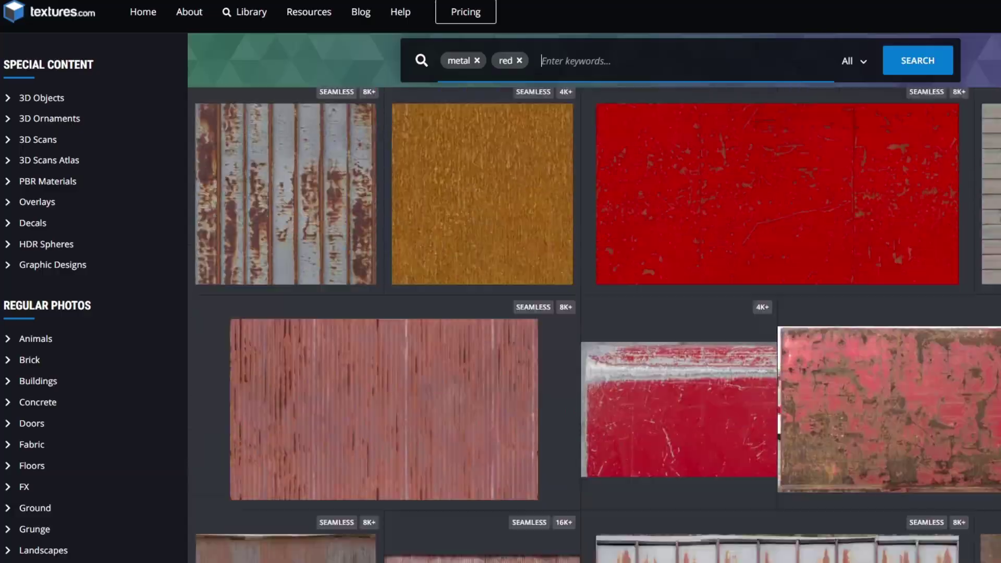
pyautogui.scroll(-8, 594, 324)
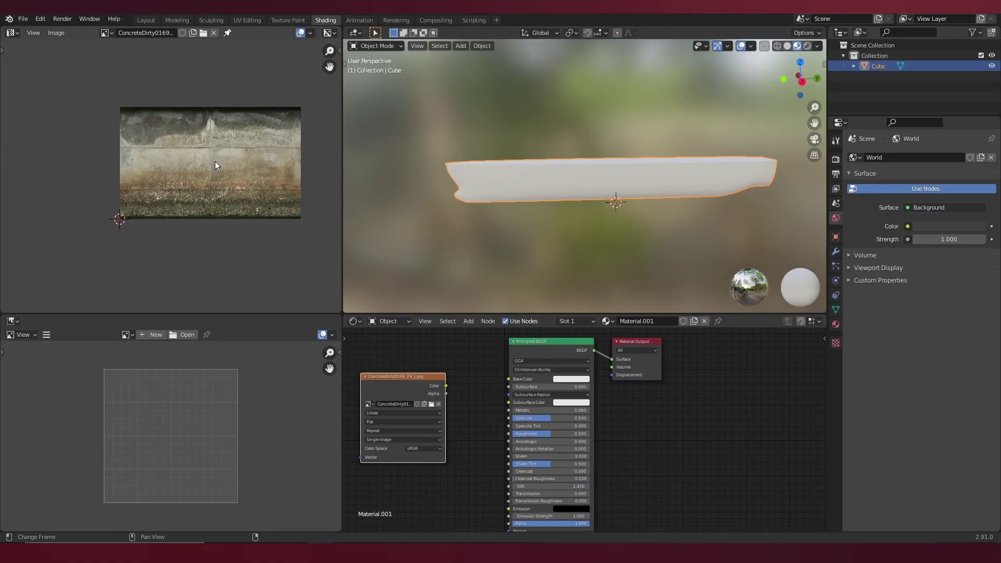
# Feed the concrete image into the base colour and recolour the ColorRamp's dark stop.
pyautogui.moveTo(446, 386); pyautogui.dragTo(508, 379)
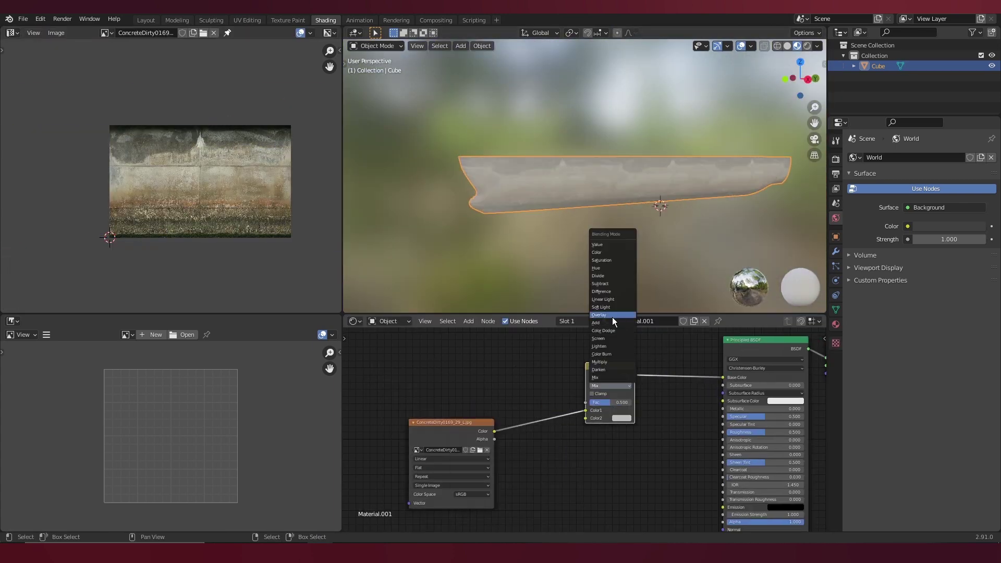
pyautogui.hotkey('shift', 'a')
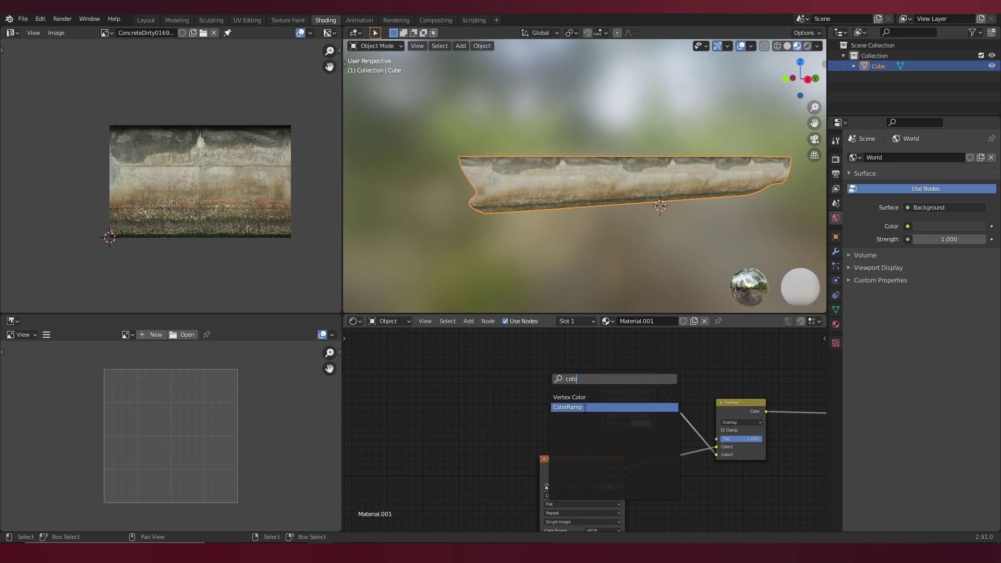
pyautogui.moveTo(549, 400); pyautogui.dragTo(592, 404, button='middle')
pyautogui.click(572, 417)
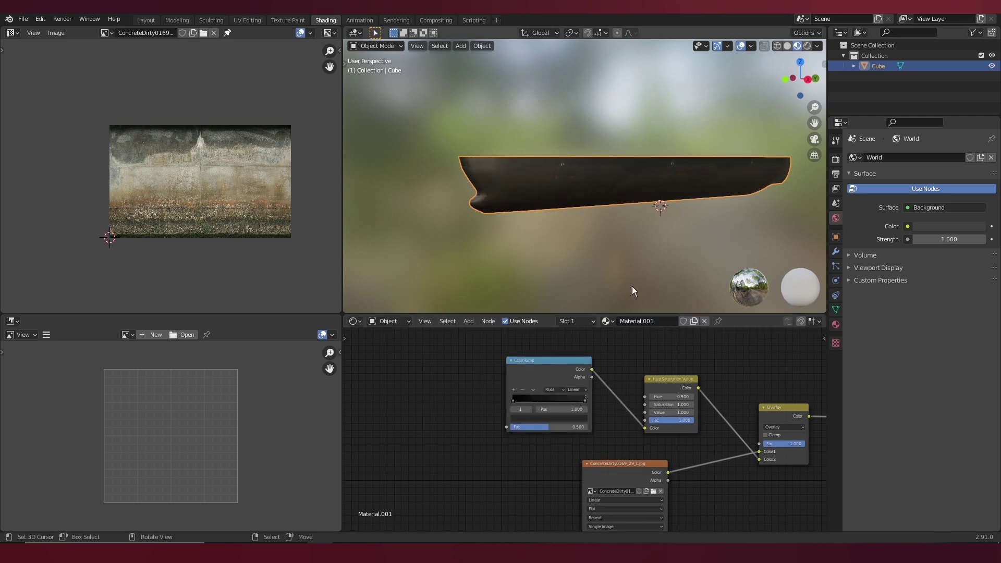
# Drive the ColorRamp with a rotated, mapped Gradient Texture to place the red waterline band.
pyautogui.click(584, 401)
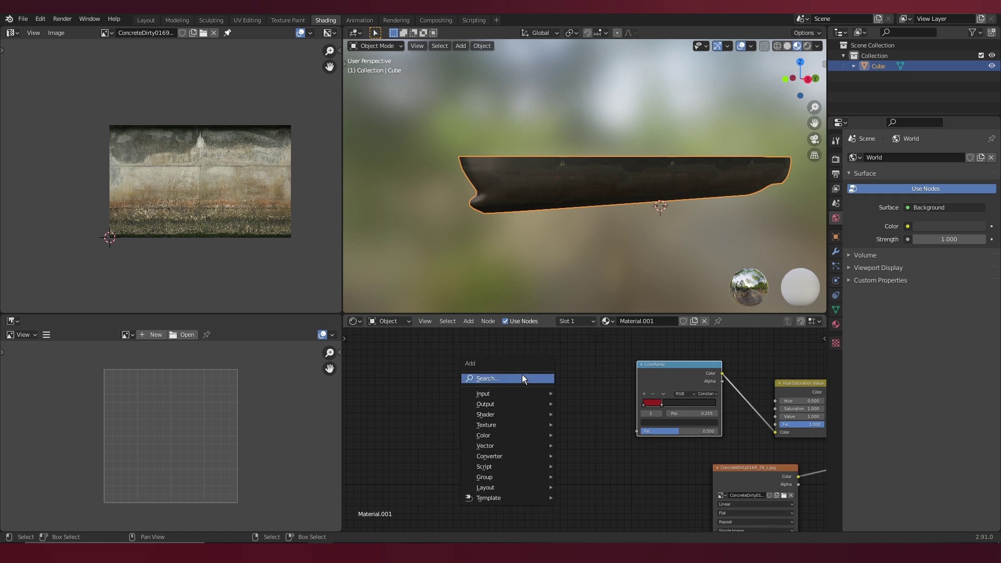
pyautogui.moveTo(585, 392); pyautogui.dragTo(605, 405)
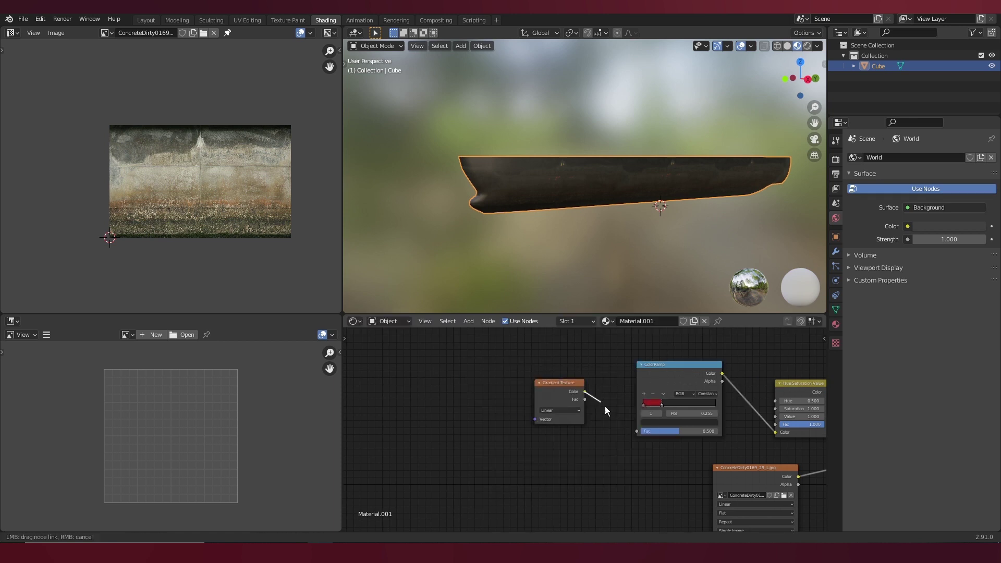
pyautogui.click(511, 404)
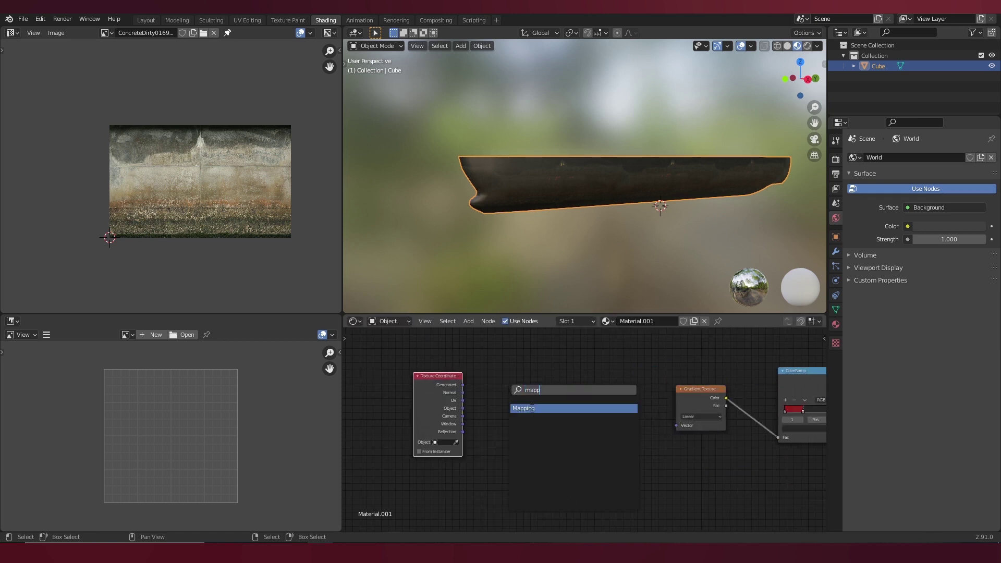
pyautogui.moveTo(673, 411); pyautogui.dragTo(673, 417)
pyautogui.doubleClick(518, 443)
pyautogui.moveTo(637, 400); pyautogui.dragTo(644, 400)
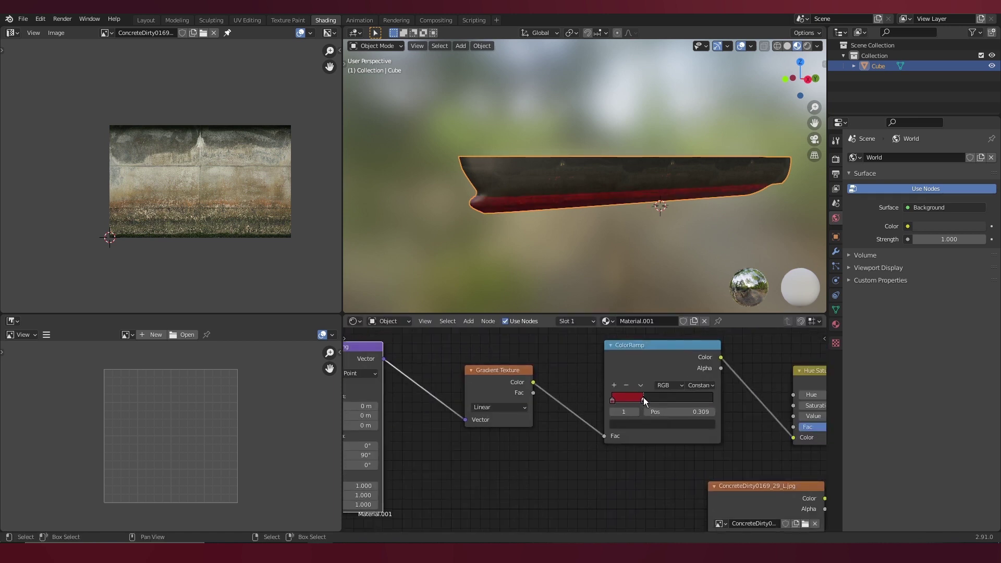
pyautogui.moveTo(640, 208); pyautogui.dragTo(561, 184, button='middle')
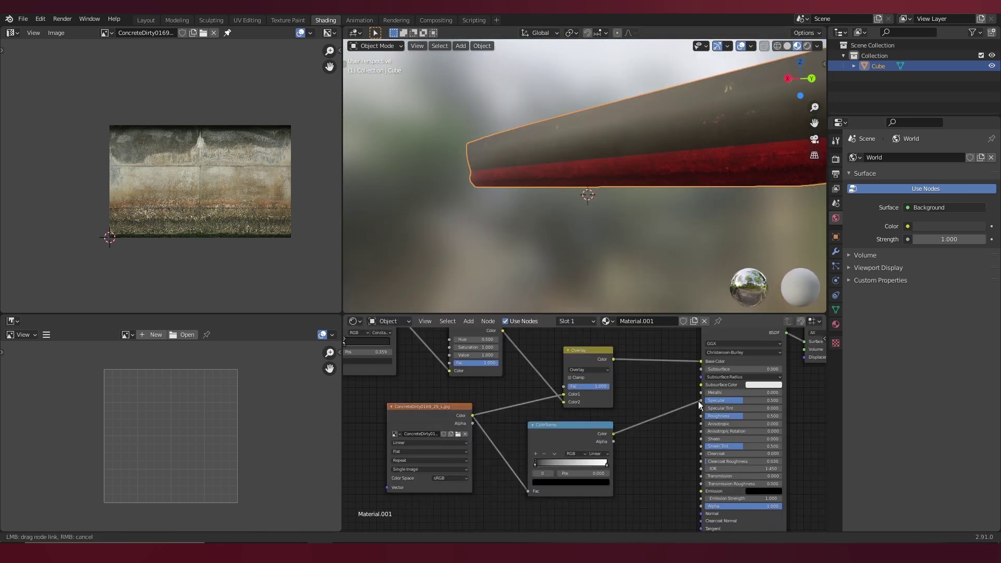
# Link the ColorRamp to Specular and Roughness, moving its white stop to 0.741.
pyautogui.moveTo(700, 405); pyautogui.dragTo(701, 416)
pyautogui.moveTo(617, 220); pyautogui.dragTo(618, 291, button='middle')
pyautogui.moveTo(602, 468); pyautogui.dragTo(589, 464)
pyautogui.moveTo(553, 203)
pyautogui.mouseDown(button='middle')
pyautogui.moveTo(549, 192)
pyautogui.moveTo(581, 197)
pyautogui.moveTo(514, 204)
pyautogui.moveTo(552, 198)
pyautogui.mouseUp(button='middle')
# Add a Bump node with a Wave Texture feeding its Height.
pyautogui.moveTo(620, 511); pyautogui.dragTo(583, 393, button='middle')
pyautogui.hotkey('shift', 'a')
pyautogui.click(550, 441)
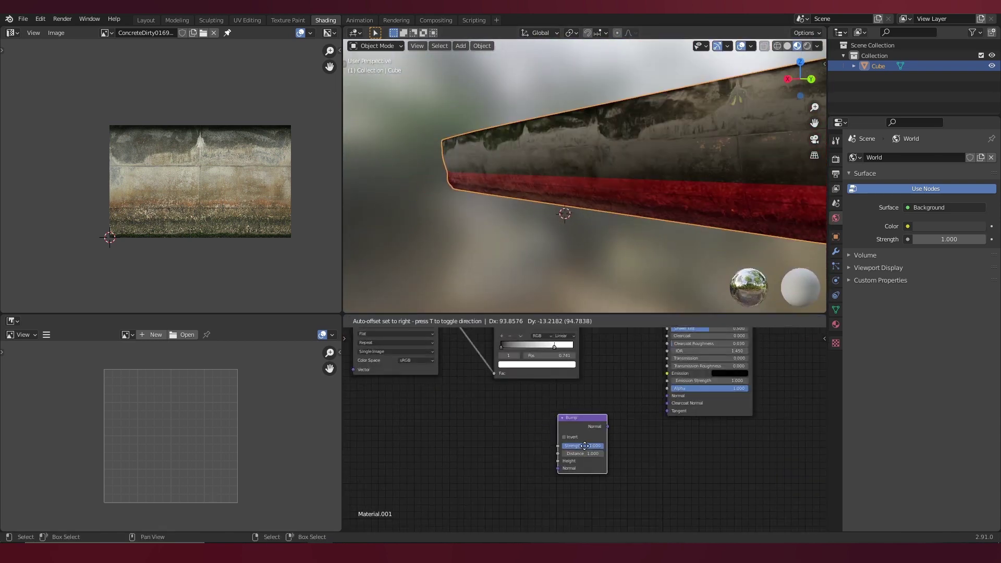
pyautogui.moveTo(423, 456)
pyautogui.click(521, 463)
pyautogui.click(449, 462)
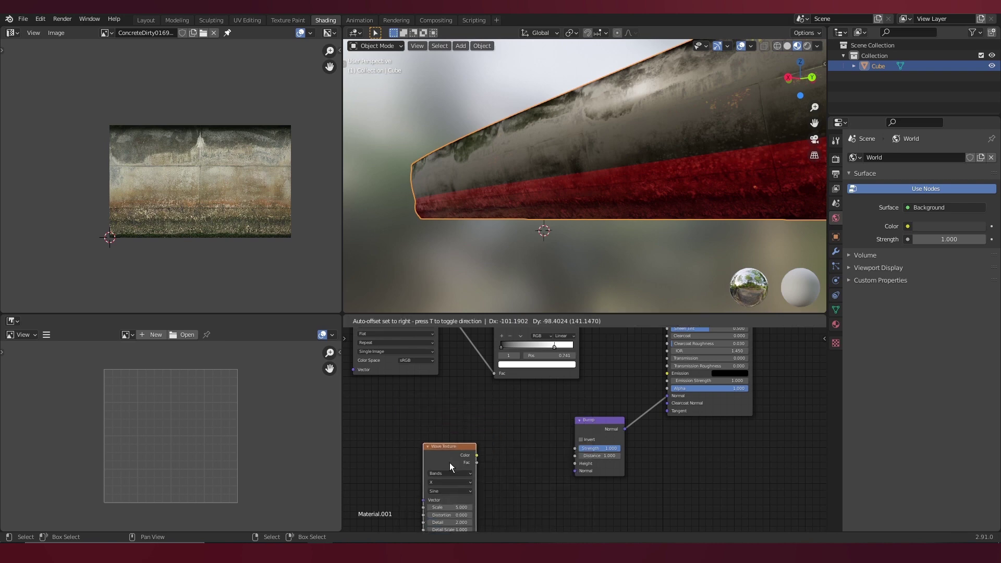
pyautogui.moveTo(480, 450); pyautogui.dragTo(575, 463)
# Weaken the bump strength to about 0.133 for subtle plate ridges.
pyautogui.moveTo(552, 183); pyautogui.dragTo(568, 180, button='middle')
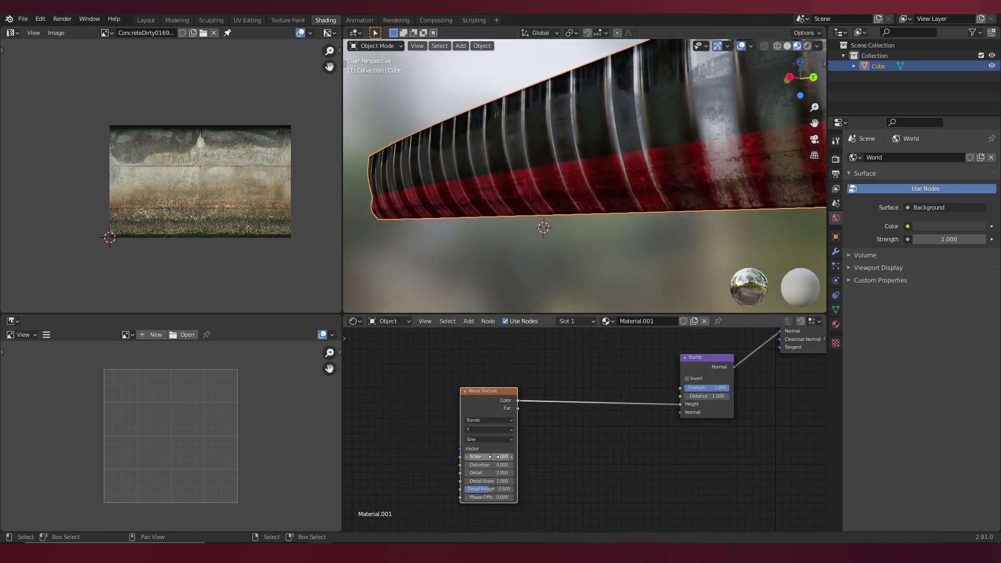
pyautogui.scroll(2, 677, 396)
pyautogui.moveTo(622, 387); pyautogui.dragTo(583, 387)
pyautogui.moveTo(573, 183); pyautogui.dragTo(511, 206, button='middle')
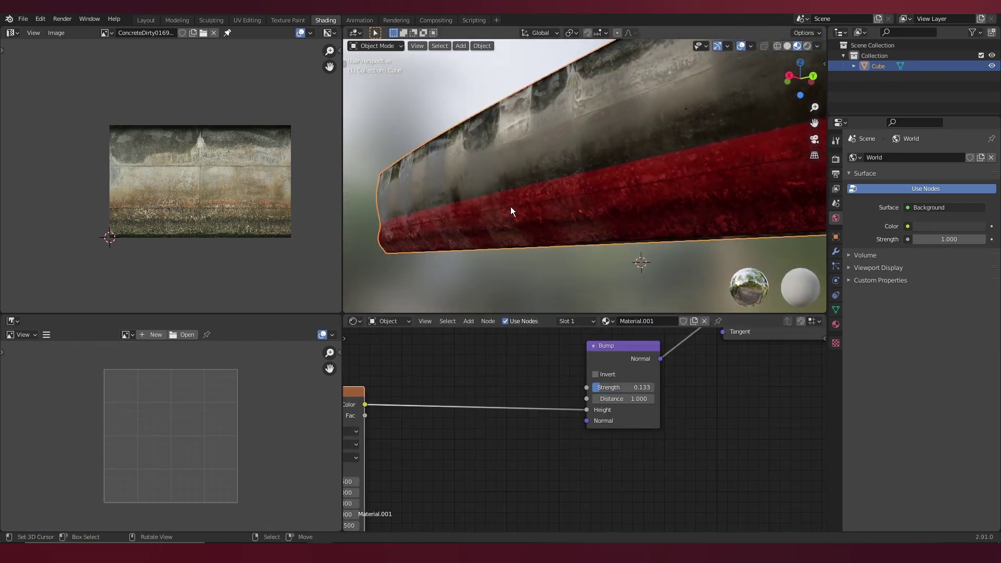
pyautogui.scroll(-2, 558, 407)
# Insert a Mix node between the wave and bump and add a Musgrave Texture.
pyautogui.hotkey('shift', 'a')
pyautogui.click(584, 412)
pyautogui.click(610, 412)
pyautogui.hotkey('shift', 'a')
pyautogui.click(561, 424)
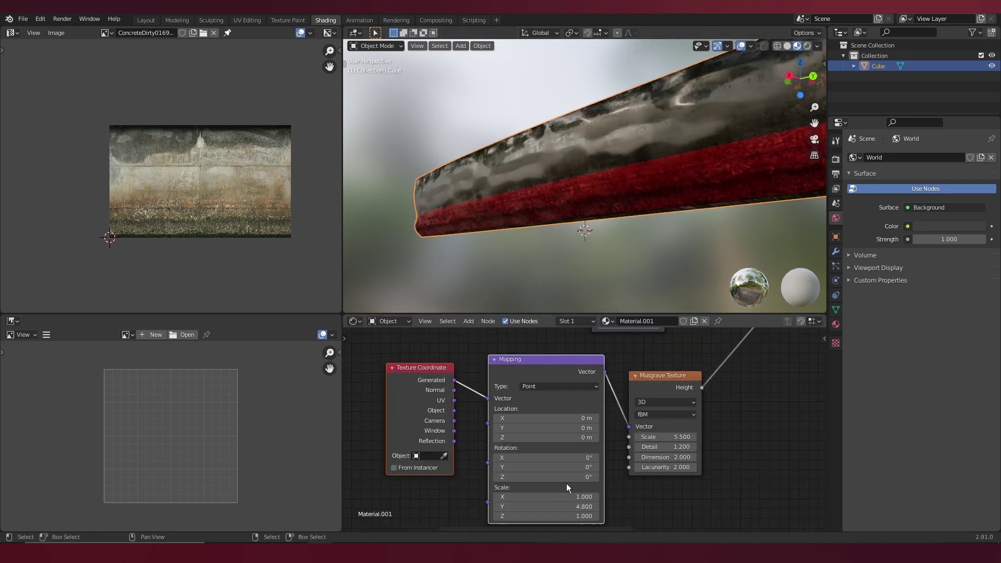
pyautogui.moveTo(521, 224); pyautogui.dragTo(444, 225, button='middle')
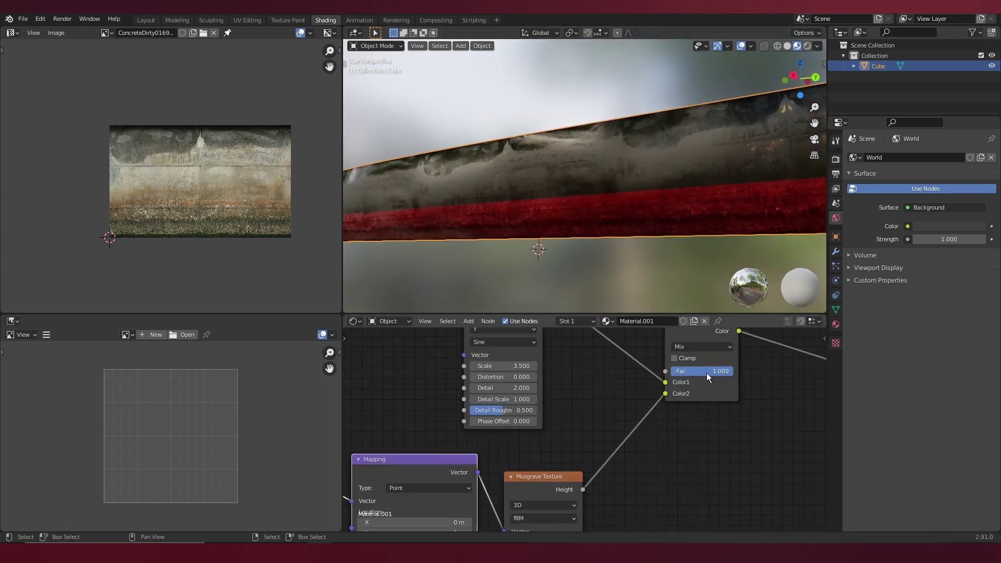
pyautogui.moveTo(573, 230); pyautogui.dragTo(516, 235, button='middle')
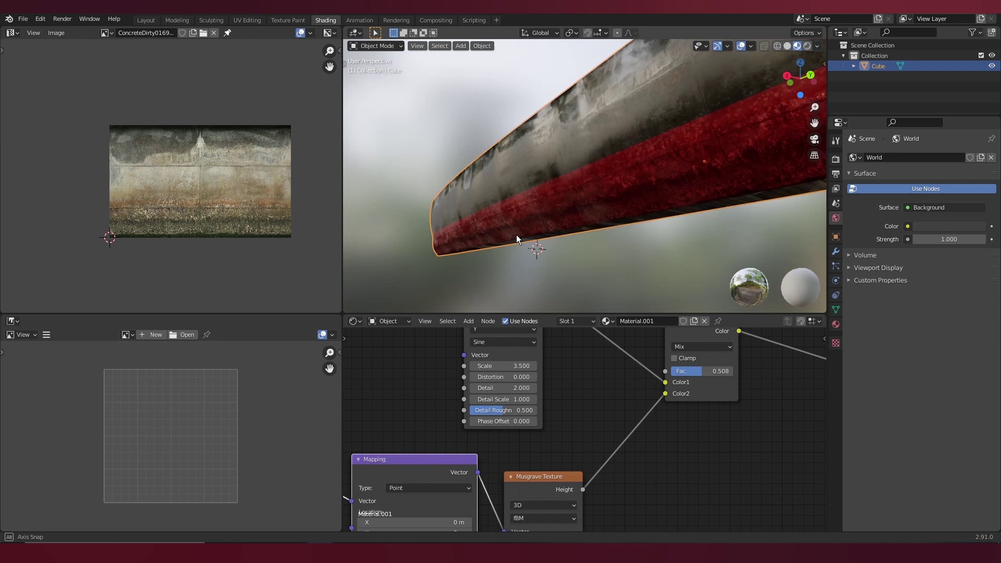
pyautogui.scroll(-4, 601, 241)
pyautogui.moveTo(602, 242)
pyautogui.mouseDown(button='middle')
pyautogui.moveTo(455, 209)
pyautogui.moveTo(604, 261)
pyautogui.mouseUp(button='middle')
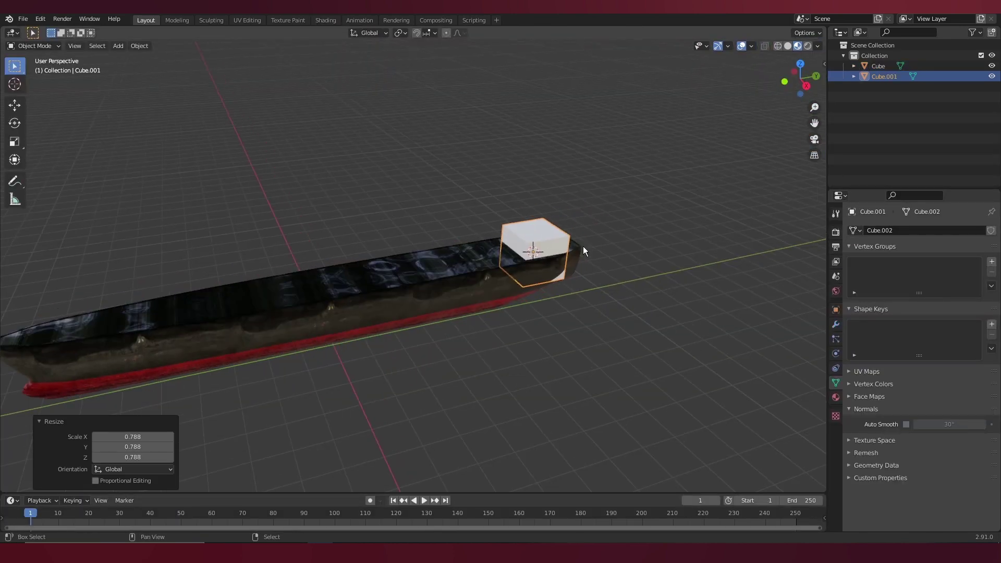
# Push a band of the bridge box's faces outward into a ledge with Alt+S.
pyautogui.moveTo(581, 248); pyautogui.dragTo(525, 241, button='middle')
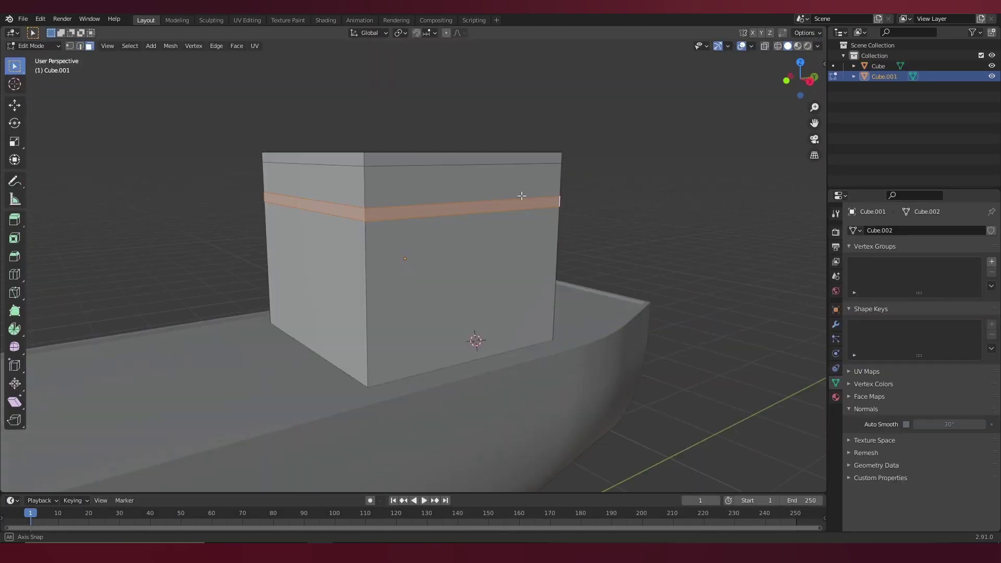
pyautogui.hotkey('alt', 's')
pyautogui.moveTo(521, 219); pyautogui.dragTo(484, 213, button='middle')
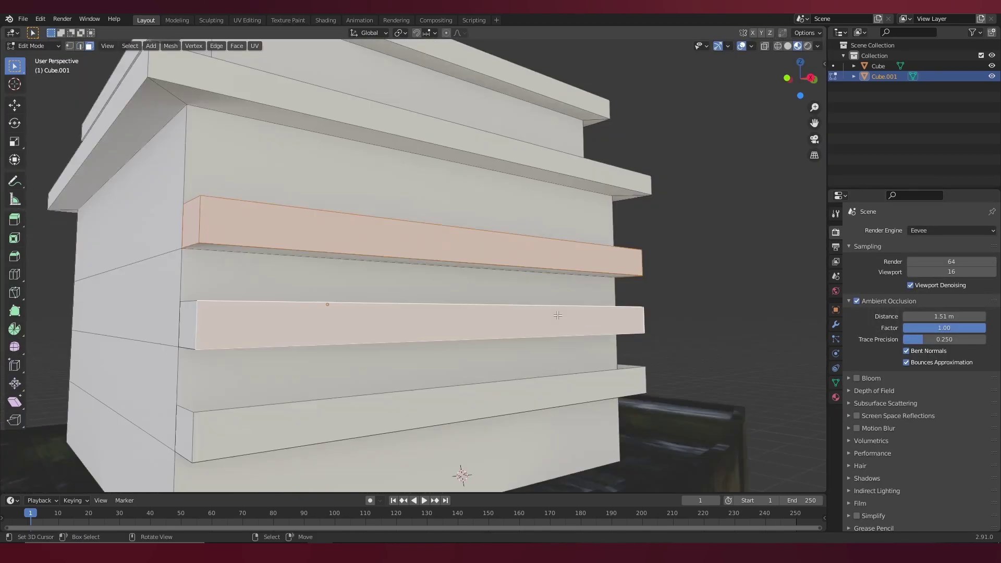
# Separate the ledge faces into their own object and start a loop cut around the block.
pyautogui.press('p')
pyautogui.click(542, 337)
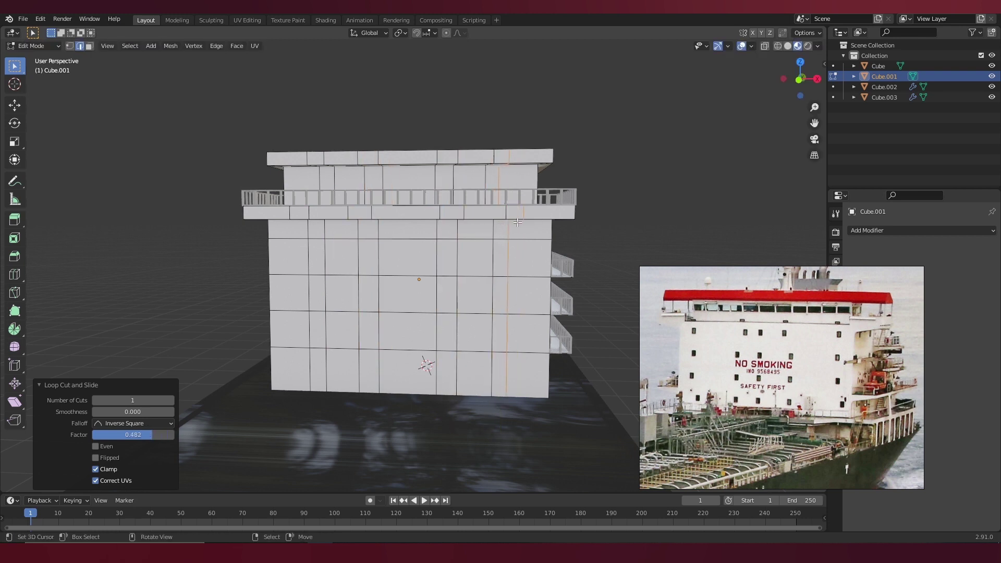
pyautogui.scroll(2, 393, 293)
pyautogui.hotkey('ctrl', 'r')
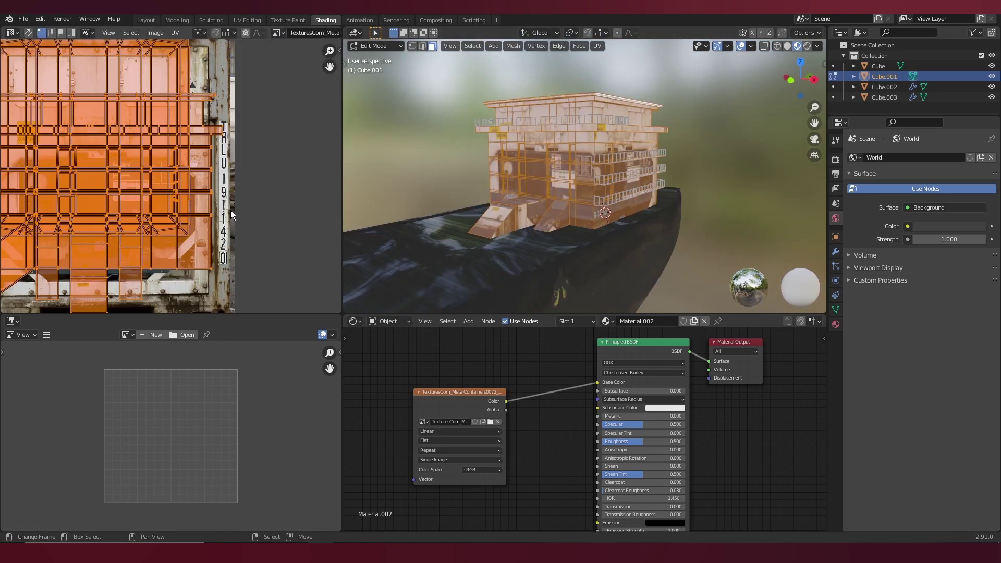
# Scale and move the UV islands to fit onto the texture.
pyautogui.press('s')
pyautogui.click(59, 149)
pyautogui.press('g')
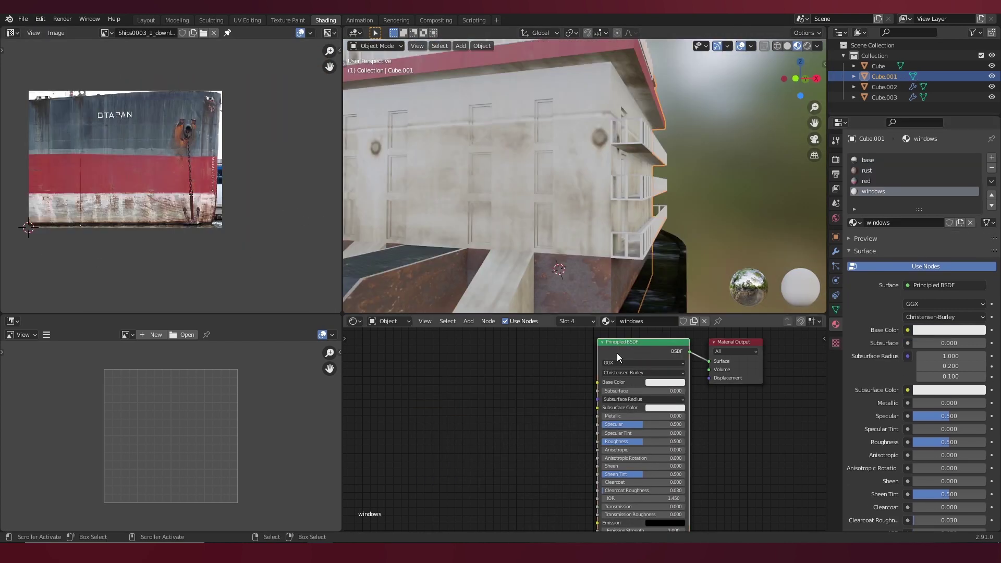
# Replace the windows material's Principled BSDF by searching for an Emission node.
pyautogui.press('Delete')
pyautogui.hotkey('shift', 'a')
pyautogui.write('em')
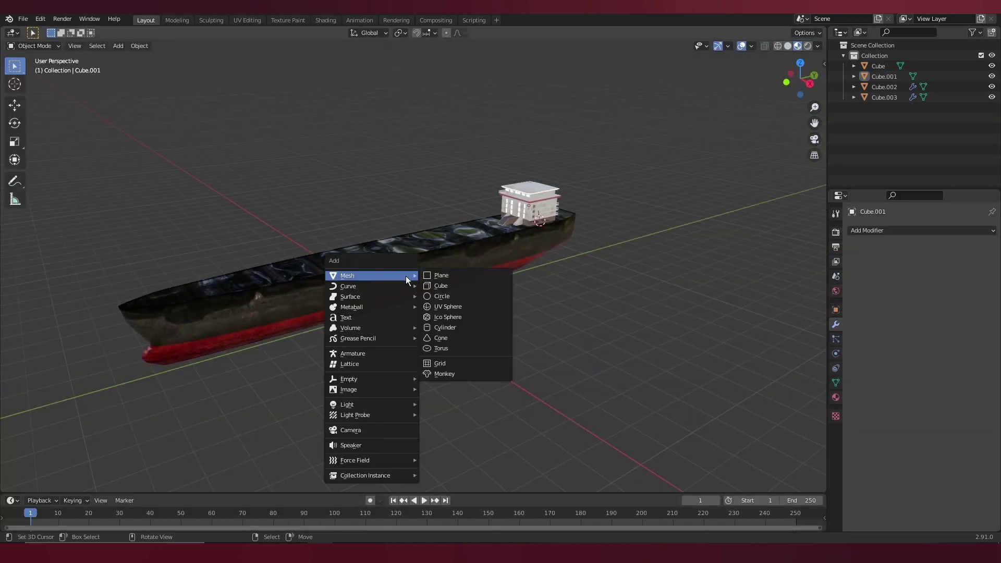
# Add a plane and scale it up into a large water surface.
pyautogui.click(451, 276)
pyautogui.press('s')
pyautogui.click(509, 323)
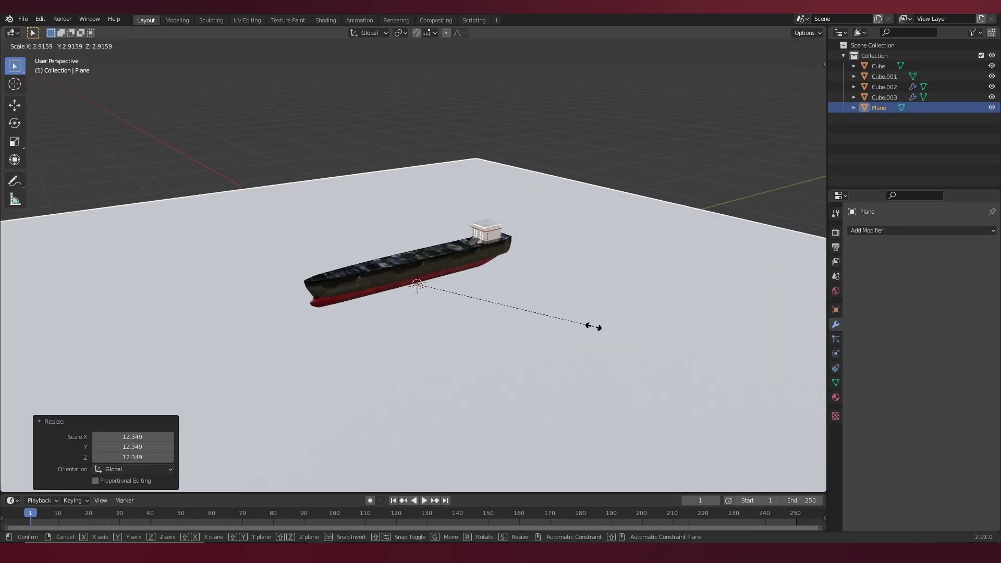
pyautogui.moveTo(518, 328)
pyautogui.mouseDown(button='middle')
pyautogui.moveTo(592, 329)
pyautogui.moveTo(495, 299)
pyautogui.moveTo(448, 246)
pyautogui.mouseUp(button='middle')
# In Shading, give the plane a new 'water' material using a Glossy BSDF with roughness 0.
pyautogui.click(325, 20)
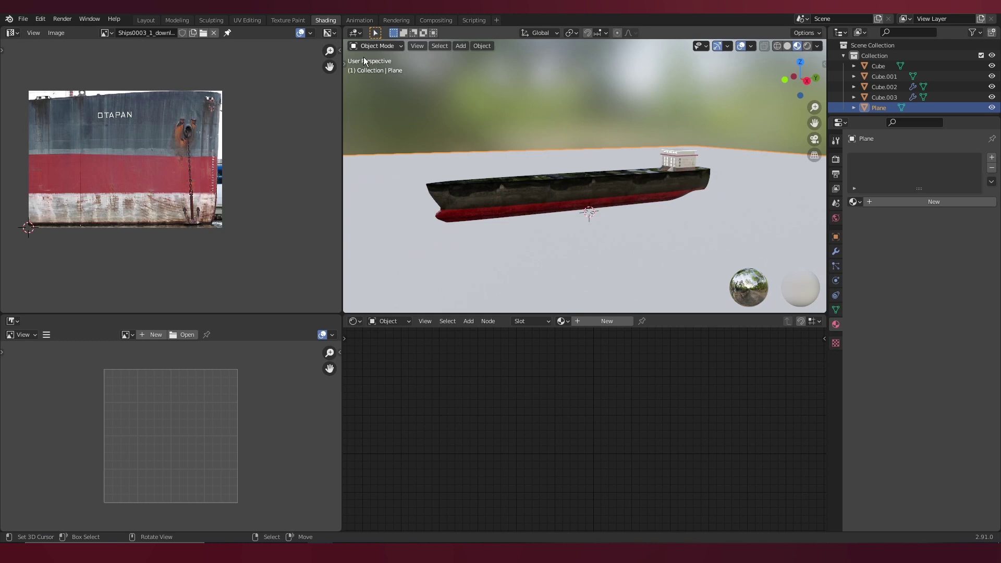
pyautogui.moveTo(364, 58)
pyautogui.mouseDown(button='middle')
pyautogui.moveTo(331, 161)
pyautogui.moveTo(462, 234)
pyautogui.mouseUp(button='middle')
pyautogui.click(502, 320)
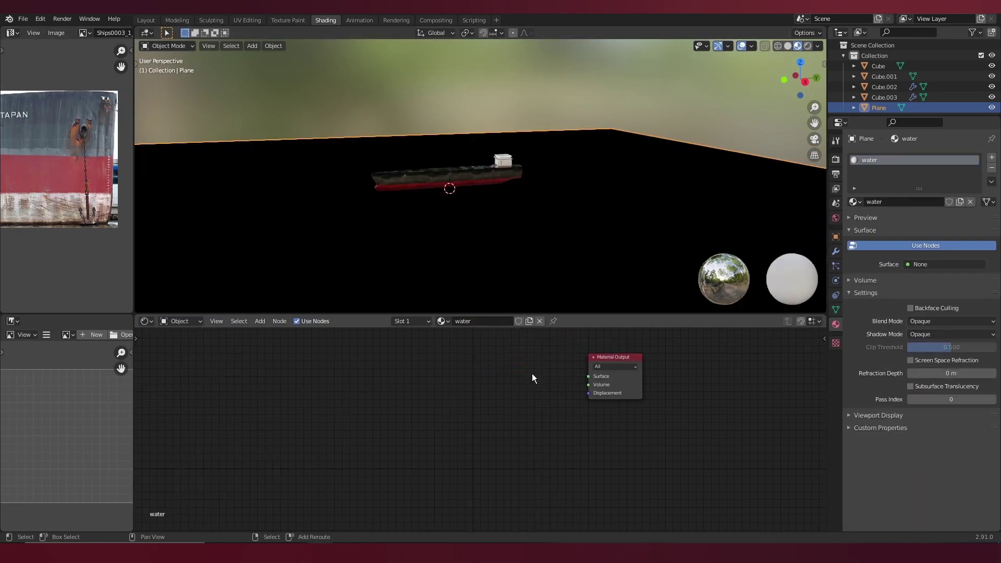
pyautogui.moveTo(578, 379); pyautogui.dragTo(588, 376)
pyautogui.moveTo(479, 369); pyautogui.dragTo(523, 375)
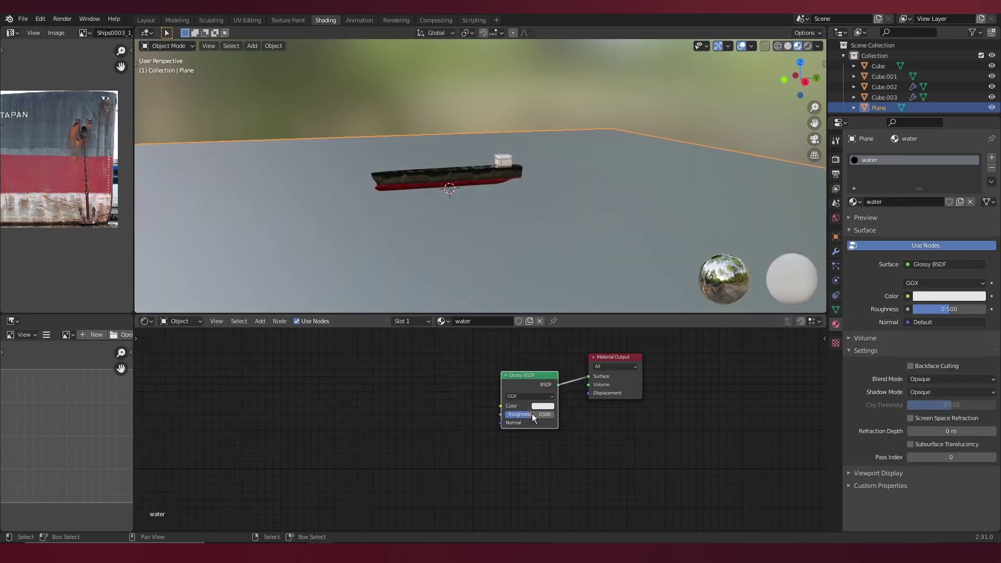
pyautogui.moveTo(529, 414); pyautogui.dragTo(485, 414)
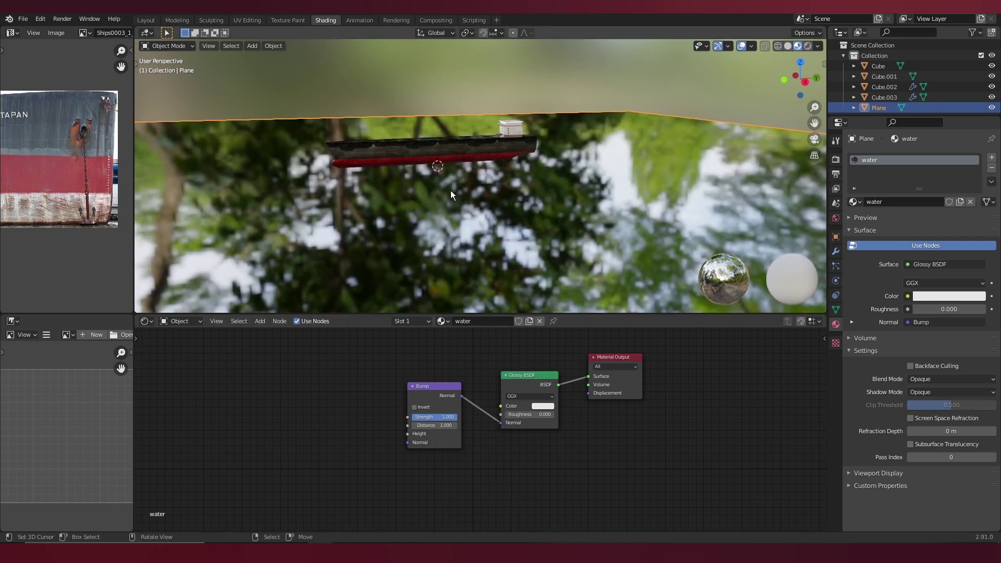
pyautogui.moveTo(451, 195); pyautogui.dragTo(490, 245, button='middle')
# Add a Musgrave Texture at scale 350 into the bump height and lower the Bump strength.
pyautogui.moveTo(297, 394); pyautogui.dragTo(444, 393, button='middle')
pyautogui.hotkey('shift', 'a')
pyautogui.click(444, 389)
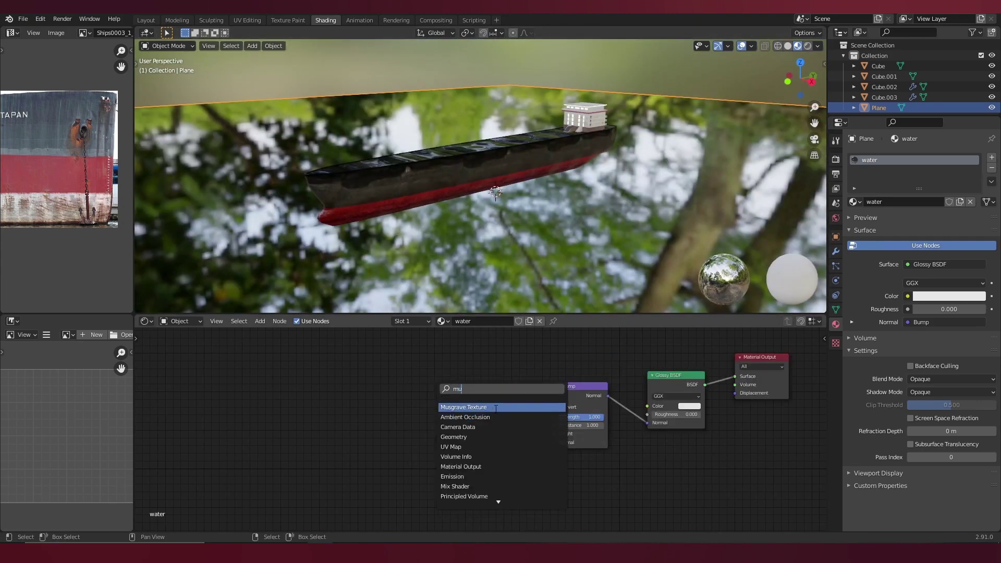
pyautogui.click(495, 407)
pyautogui.scroll(2, 379, 476)
pyautogui.moveTo(379, 475); pyautogui.dragTo(379, 477)
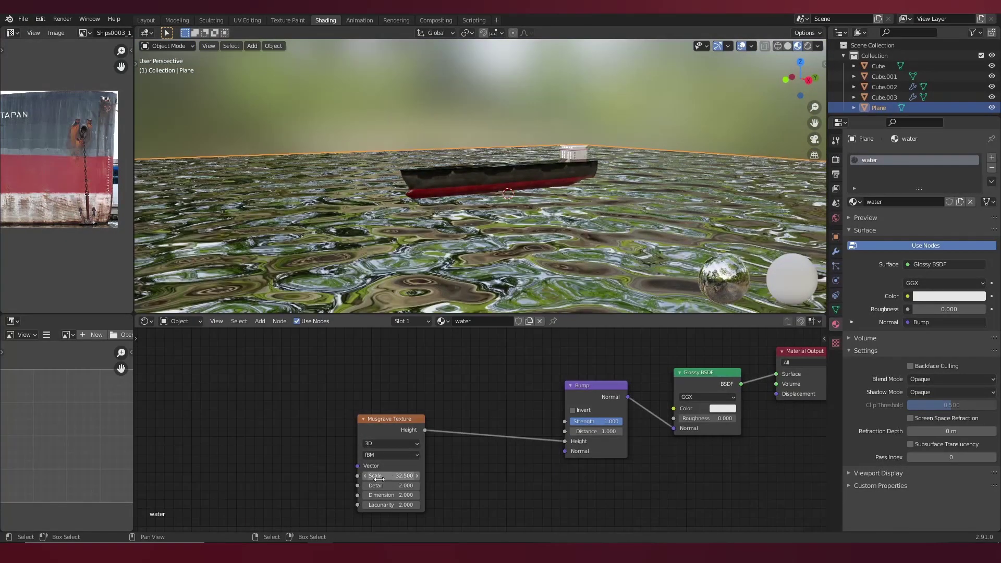
pyautogui.click(379, 475)
pyautogui.write('350')
pyautogui.press('Return')
pyautogui.scroll(1, 604, 424)
pyautogui.moveTo(605, 421); pyautogui.dragTo(573, 421)
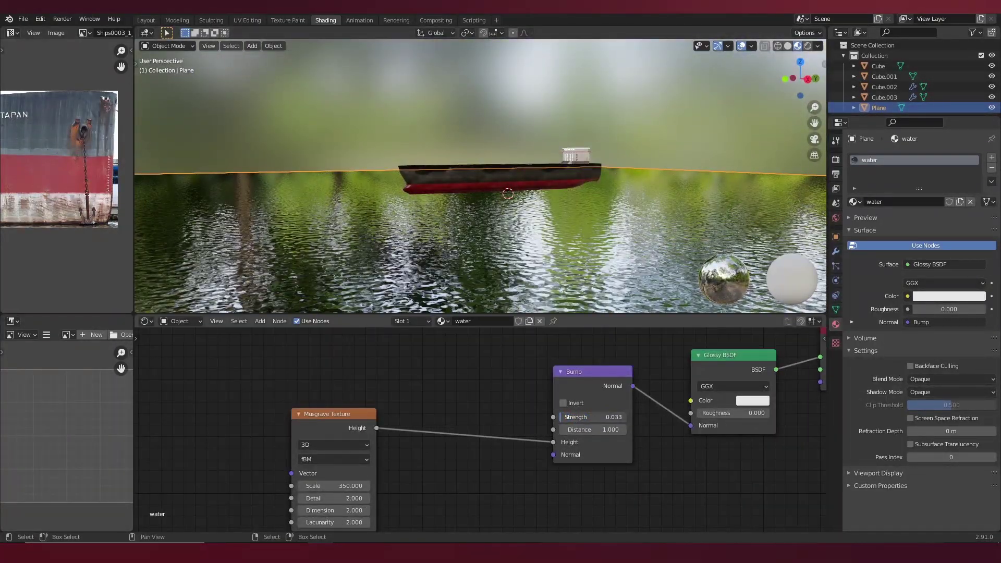
pyautogui.moveTo(521, 209)
pyautogui.mouseDown(button='middle')
pyautogui.moveTo(522, 245)
pyautogui.moveTo(521, 198)
pyautogui.mouseUp(button='middle')
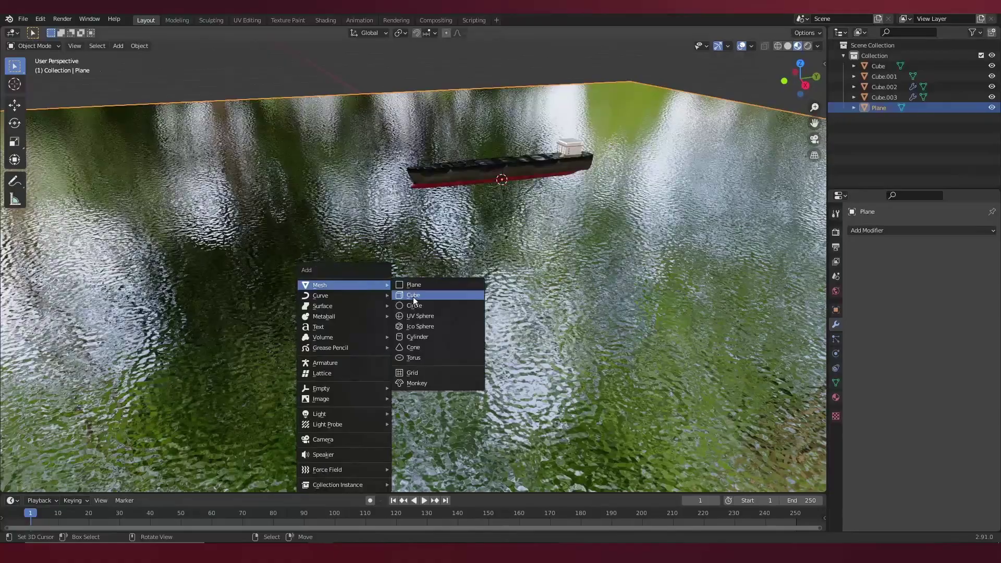
# Add a cube, enlarge it and flatten it along Z into a dock slab.
pyautogui.click(413, 296)
pyautogui.press('s')
pyautogui.press('Return')
pyautogui.press('s')
pyautogui.press('z')
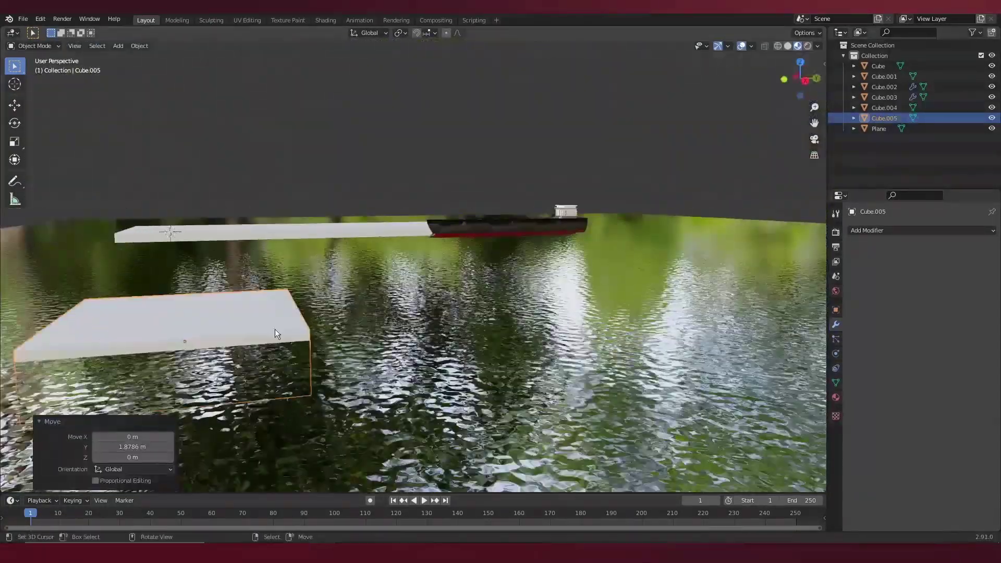
# Add a camera and fly it in walk mode to frame the ship.
pyautogui.hotkey('shift', 'a')
pyautogui.click(268, 465)
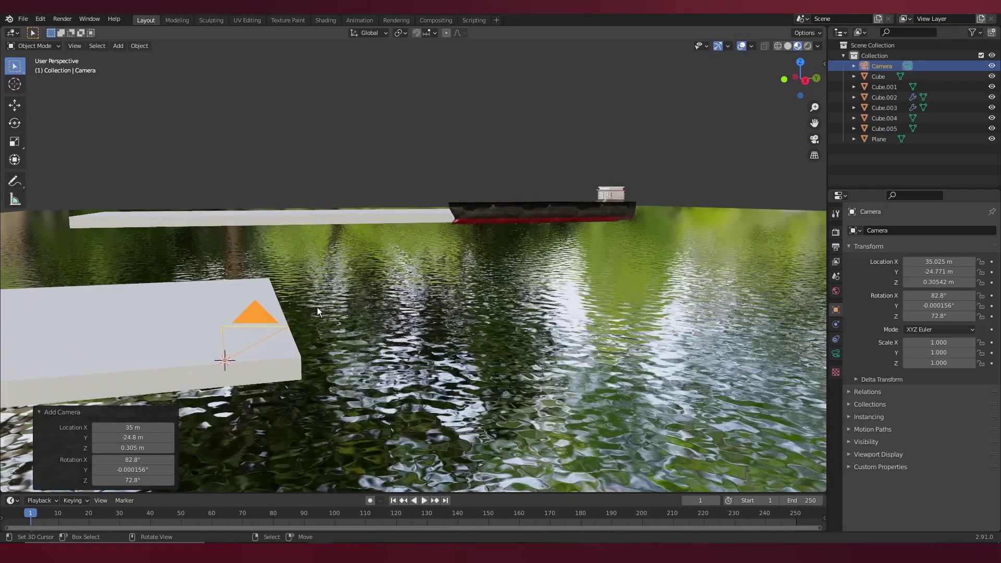
pyautogui.press('KP_0')
pyautogui.hotkey('shift', '`')
pyautogui.press('w')
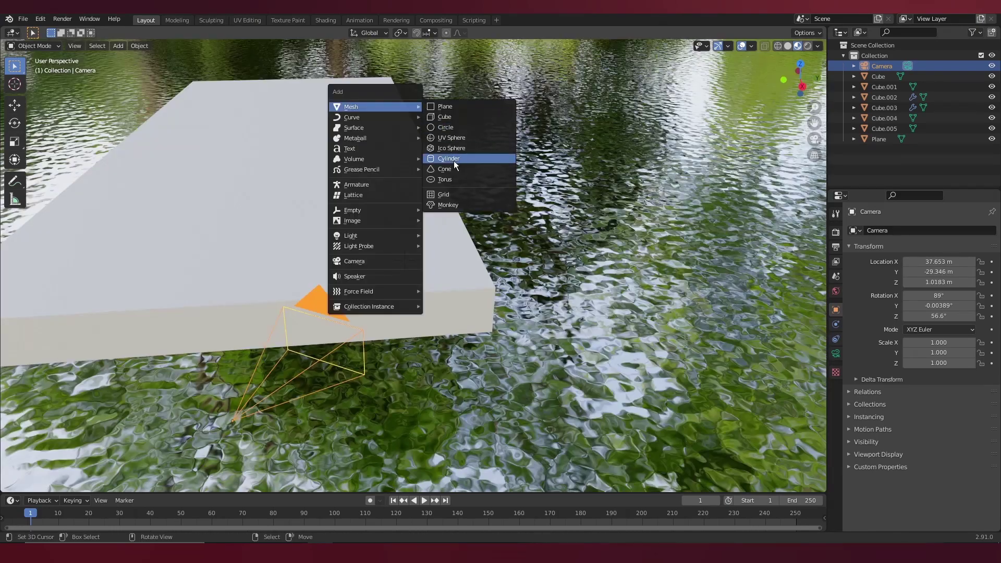
# Add a bollard cylinder and reposition the camera at the last frame for its drift.
pyautogui.click(454, 161)
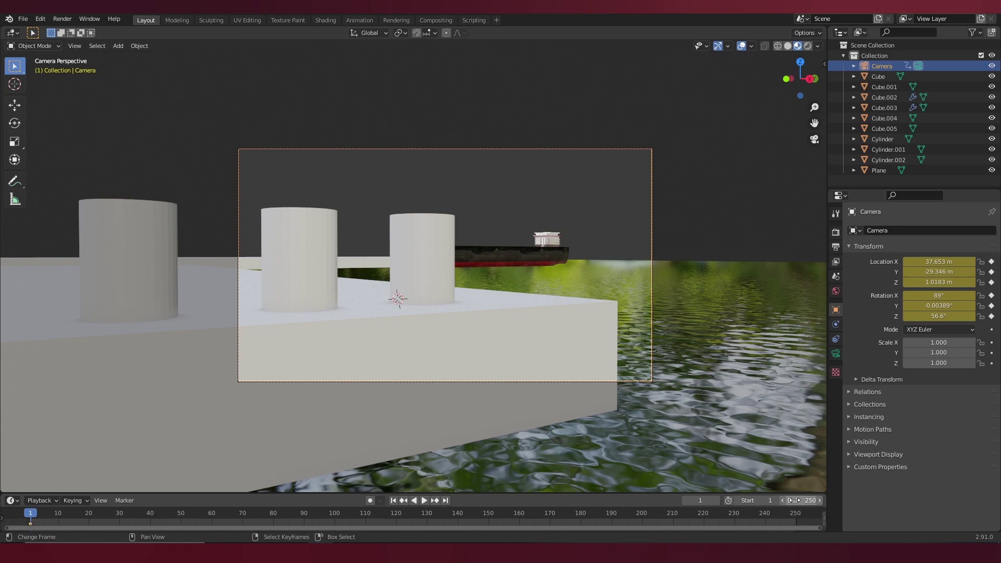
pyautogui.hotkey('shift', 'Right')
pyautogui.hotkey('shift', '`')
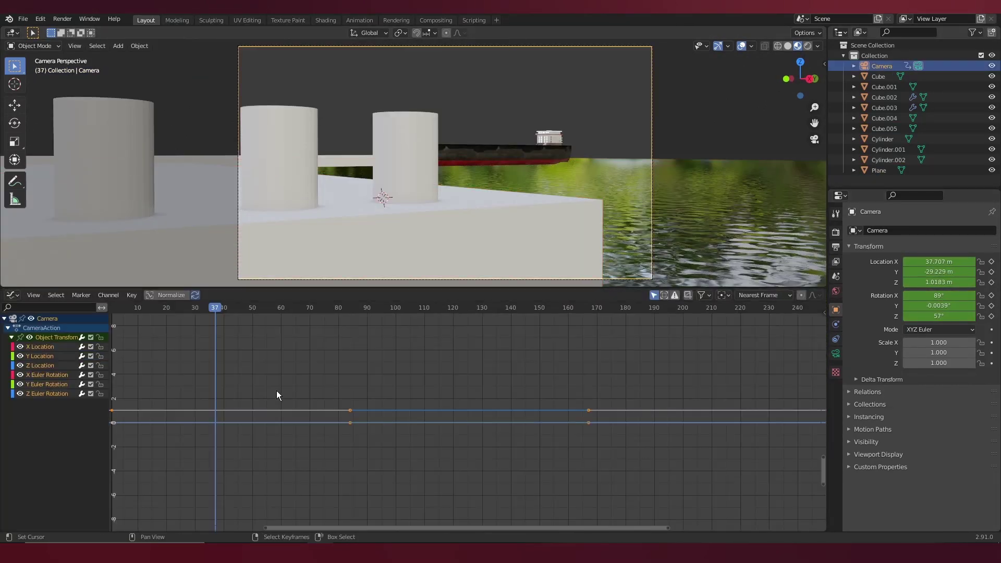
pyautogui.press('Home')
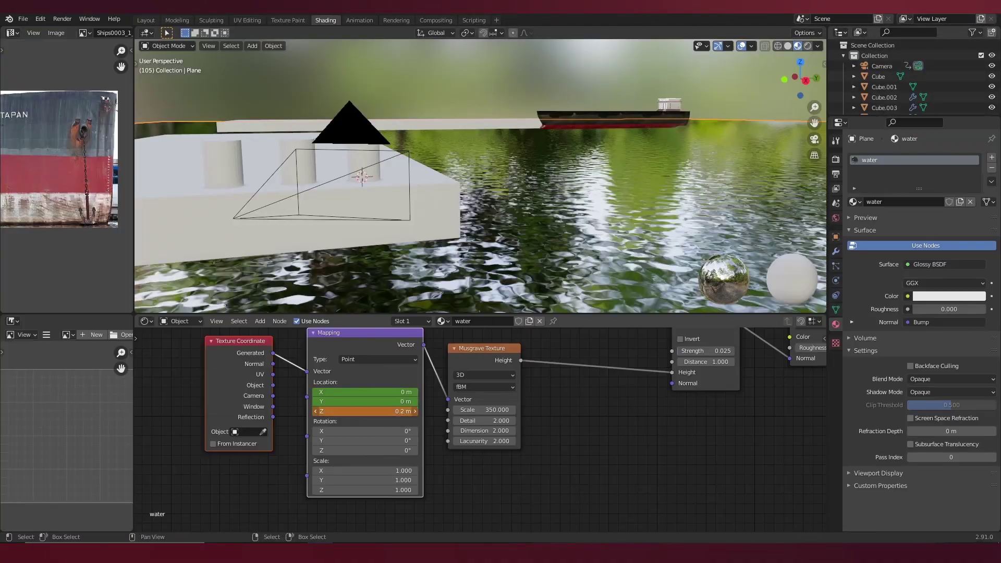
# Keyframe the water Mapping's Location Z and preview the ripple animation through the camera.
pyautogui.rightClick(383, 411)
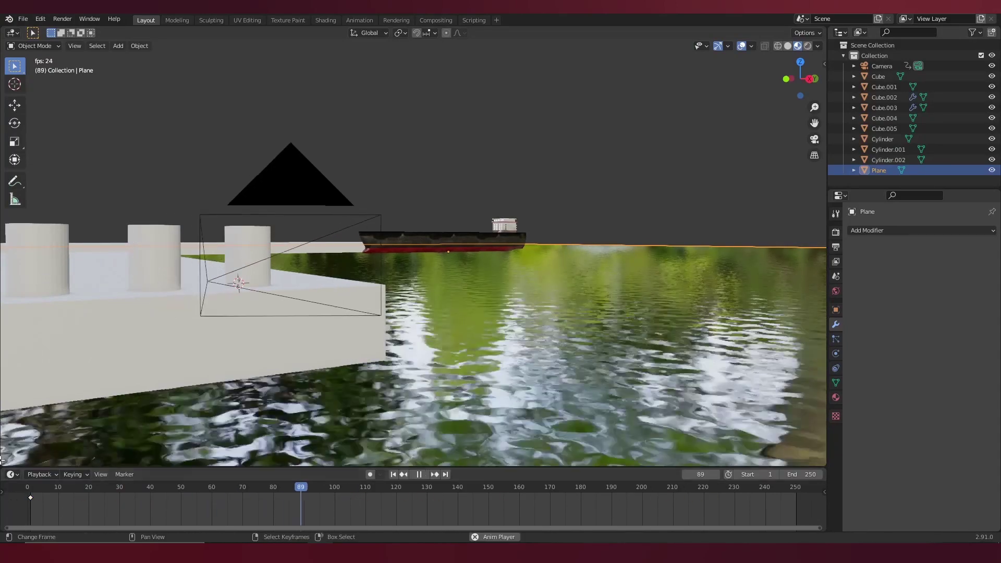
pyautogui.press('KP_0')
pyautogui.press('space')
# Resize the Timeline area and move the late keyframe to around frame 200.
pyautogui.moveTo(156, 466); pyautogui.dragTo(6, 409)
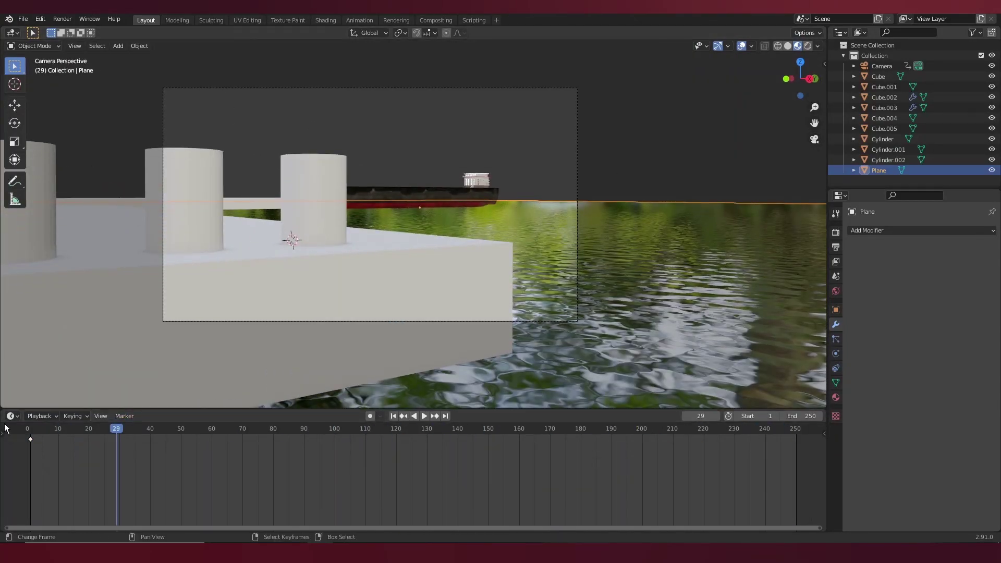
pyautogui.moveTo(151, 407); pyautogui.dragTo(151, 453)
pyautogui.click(12, 459)
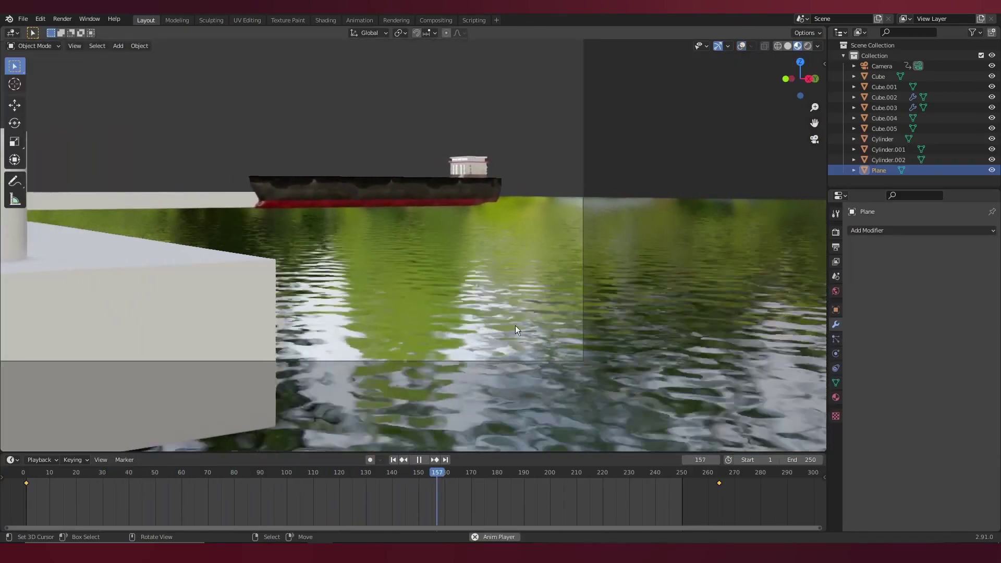
pyautogui.moveTo(719, 483); pyautogui.dragTo(547, 483)
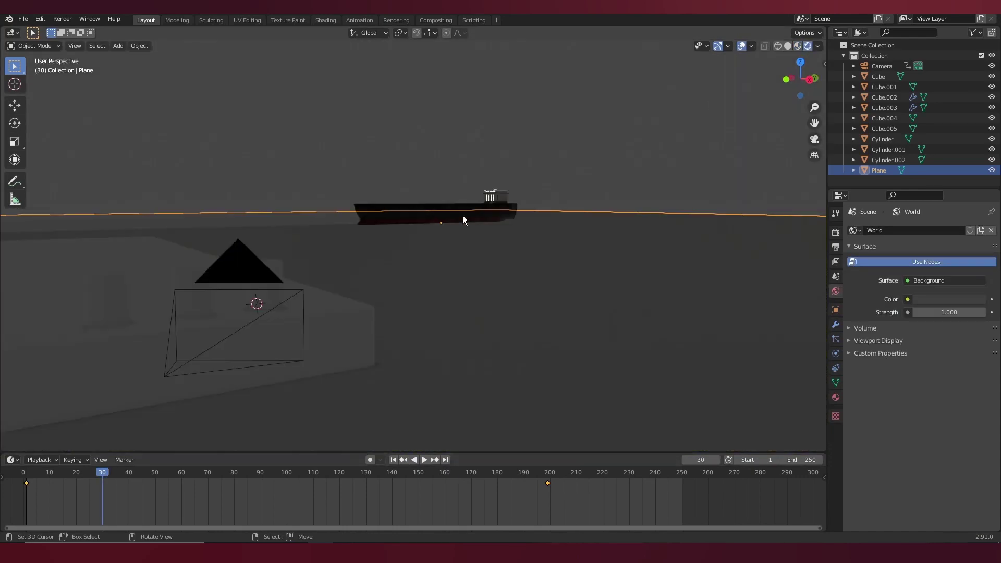
# Link an Environment Texture to the world Color input for HDR lighting.
pyautogui.click(934, 298)
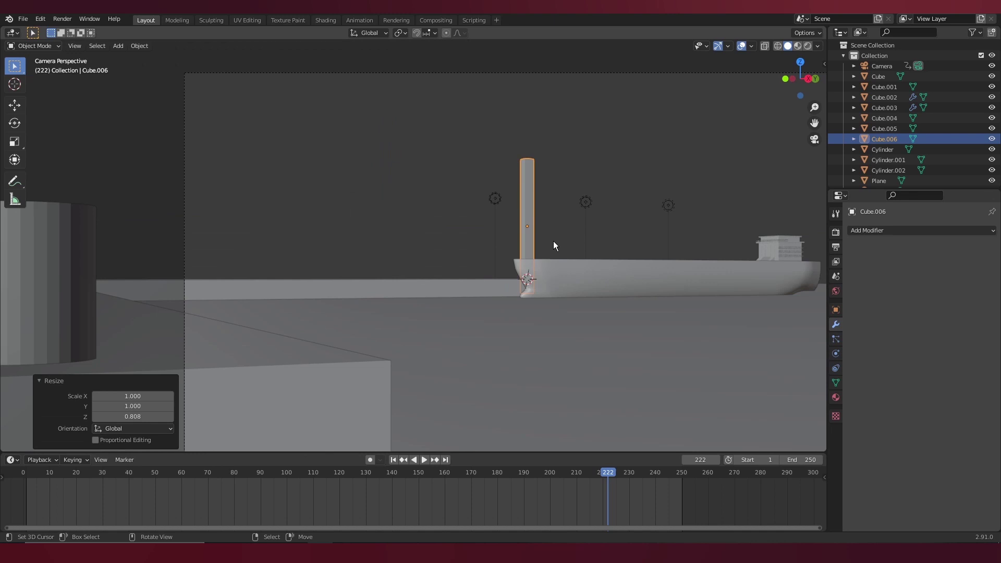
# Isolate the post, bring up the snapping choices, and inspect the crane frame on the dock.
pyautogui.moveTo(568, 242); pyautogui.dragTo(417, 241, button='middle')
pyautogui.hotkey('shift', 'h')
pyautogui.hotkey('shift', 's')
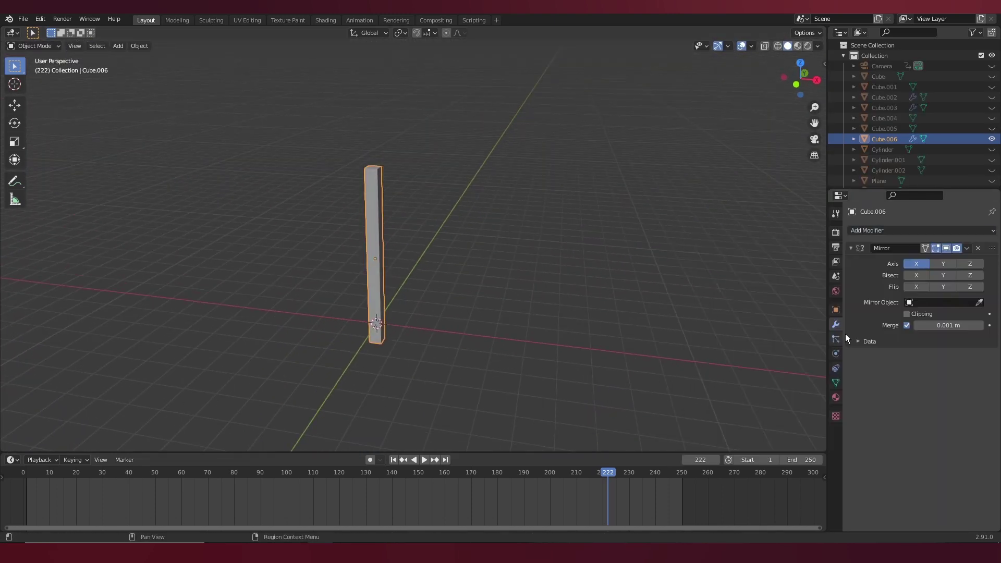
pyautogui.scroll(3, 443, 262)
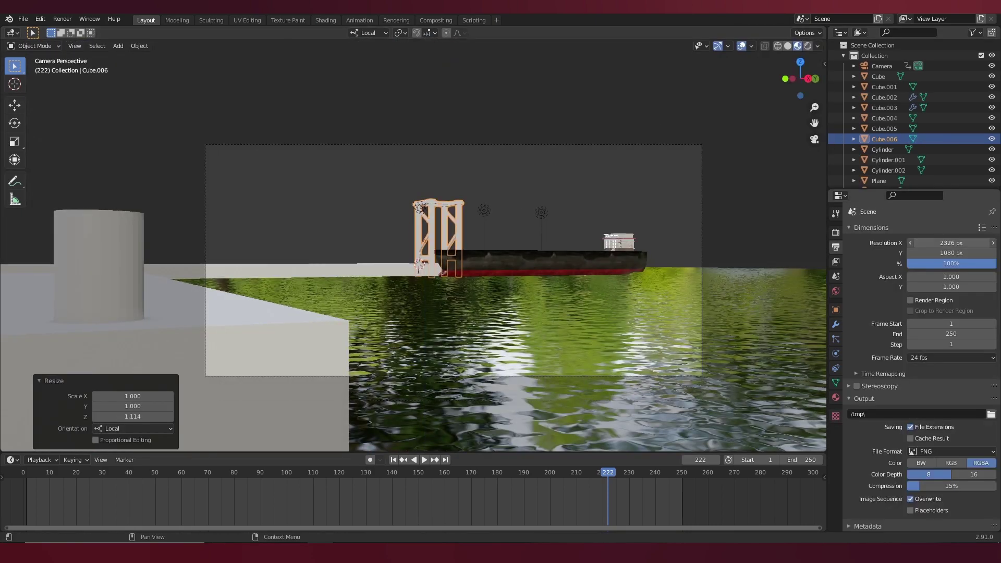
pyautogui.moveTo(380, 172); pyautogui.dragTo(380, 242, button='middle')
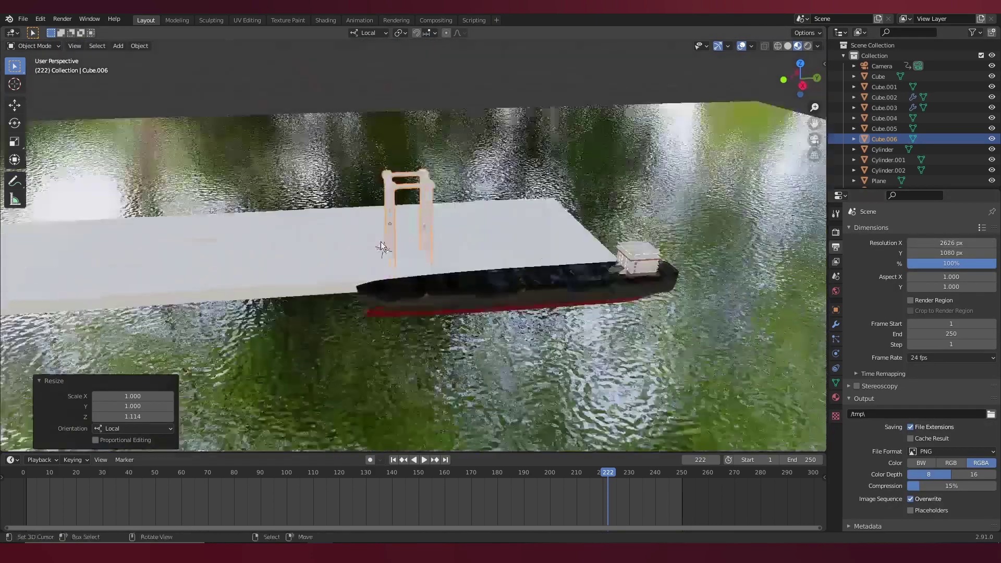
pyautogui.scroll(3, 380, 242)
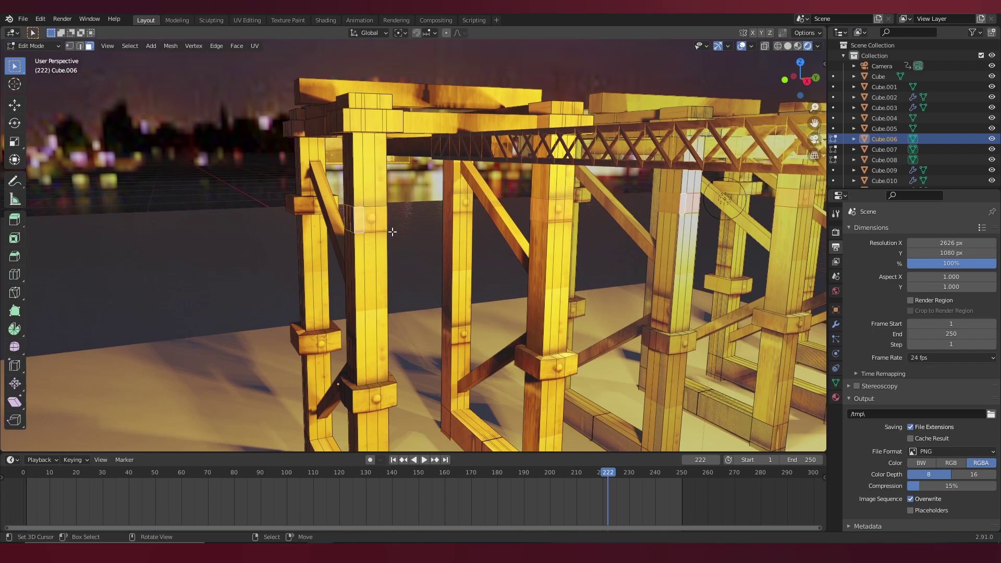
# Start a loop cut on a crane pillar, then check the dock edge mesh's UVs in Edit Mode.
pyautogui.moveTo(392, 232); pyautogui.dragTo(493, 343, button='middle')
pyautogui.hotkey('ctrl', 'r')
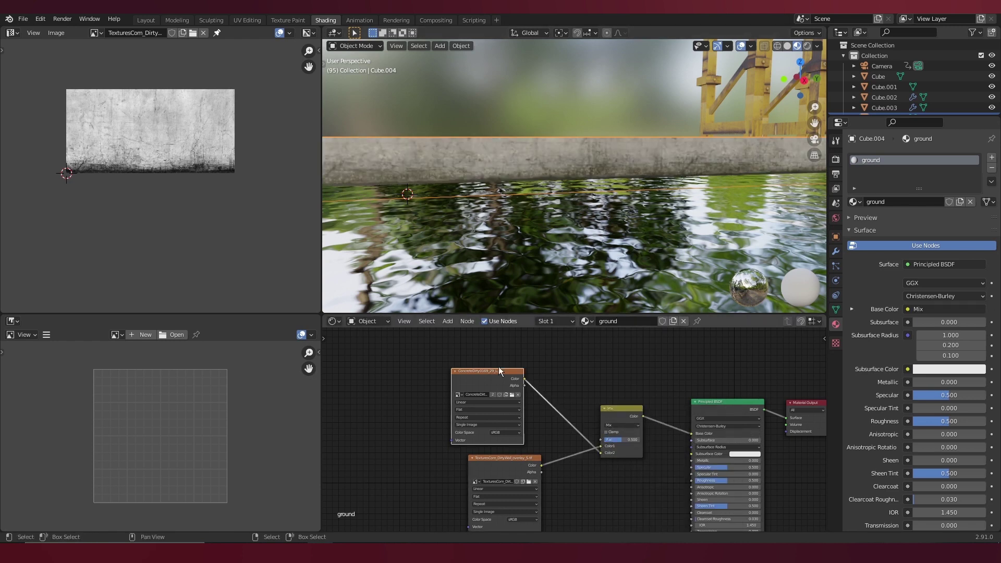
pyautogui.press('Tab')
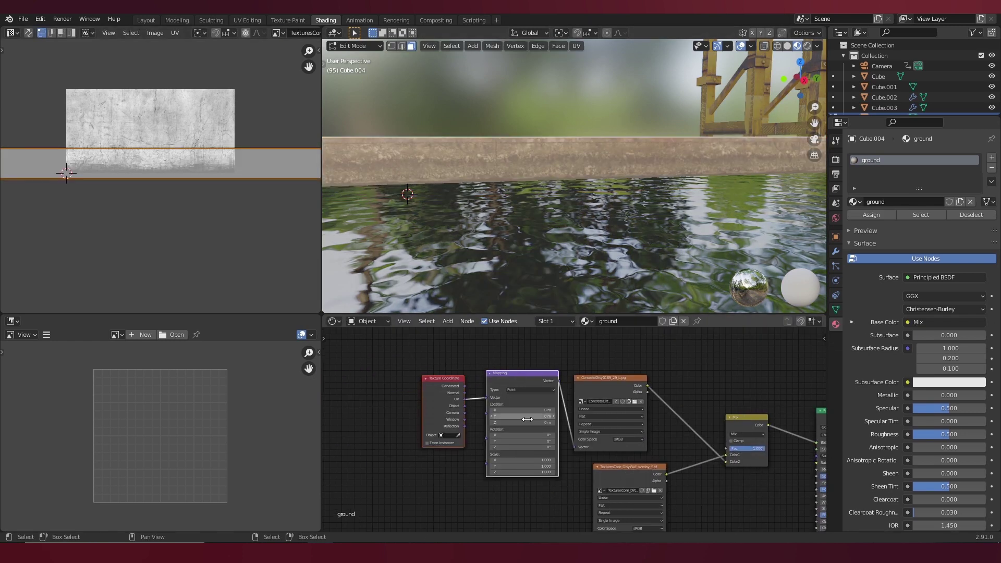
pyautogui.press('Tab')
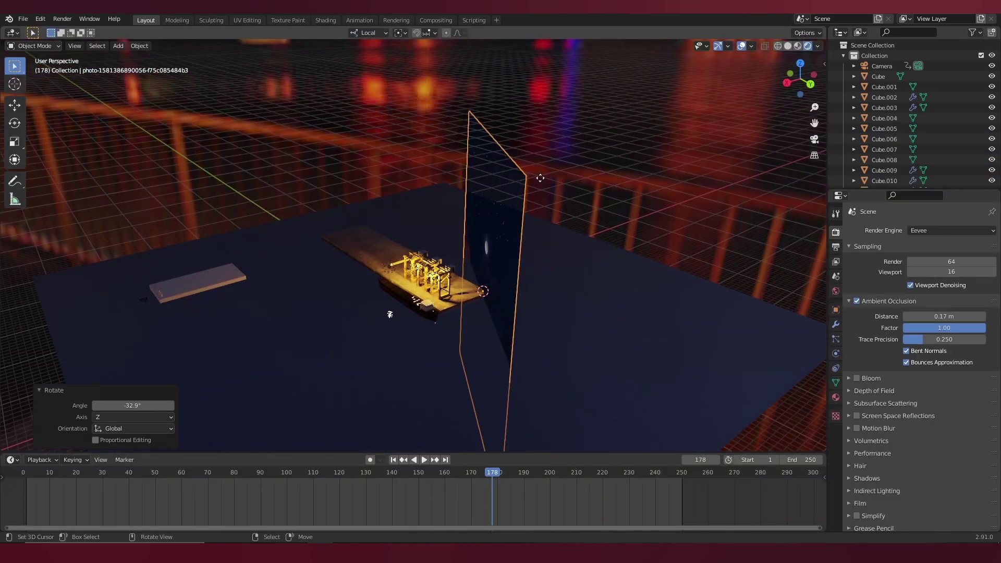
# Scale up the reference photo plane and view the scene through the camera.
pyautogui.press('s')
pyautogui.click(678, 271)
pyautogui.press('KP_0')
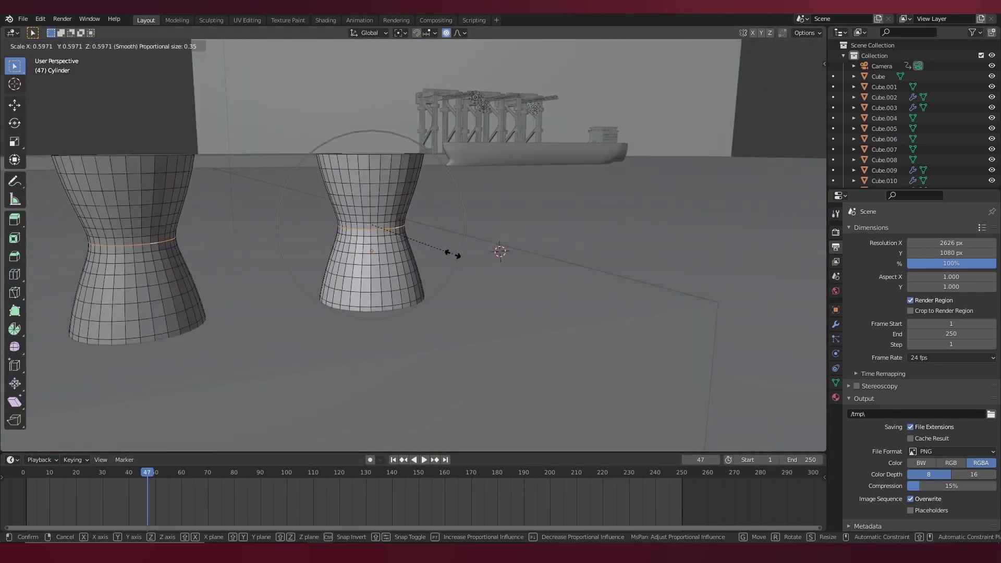
# Pinch the cylinder's middle ring inward to shape a bollard.
pyautogui.click(440, 253)
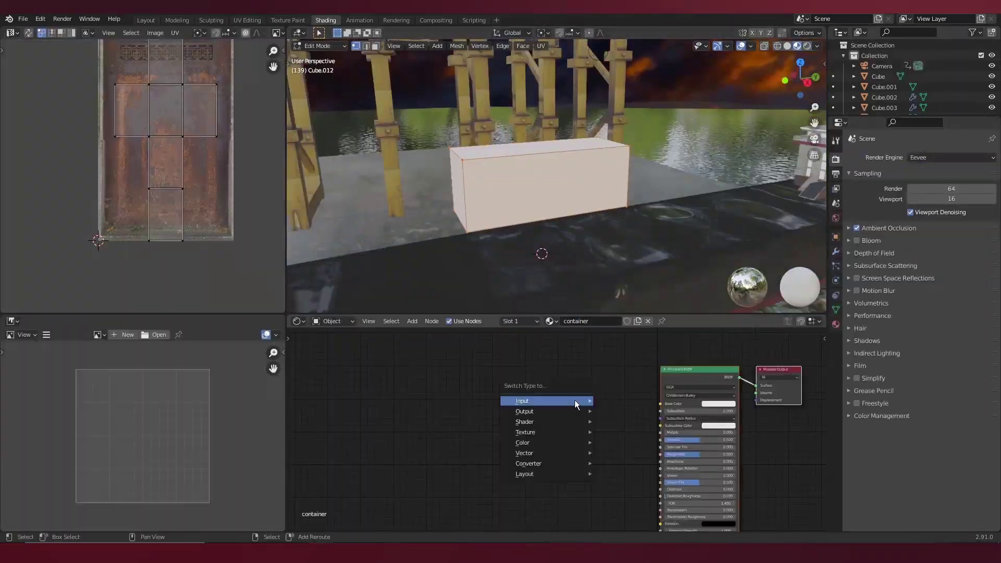
# Add an Image Texture node to the container material and load Textures.jpg.
pyautogui.click(574, 399)
pyautogui.click(589, 408)
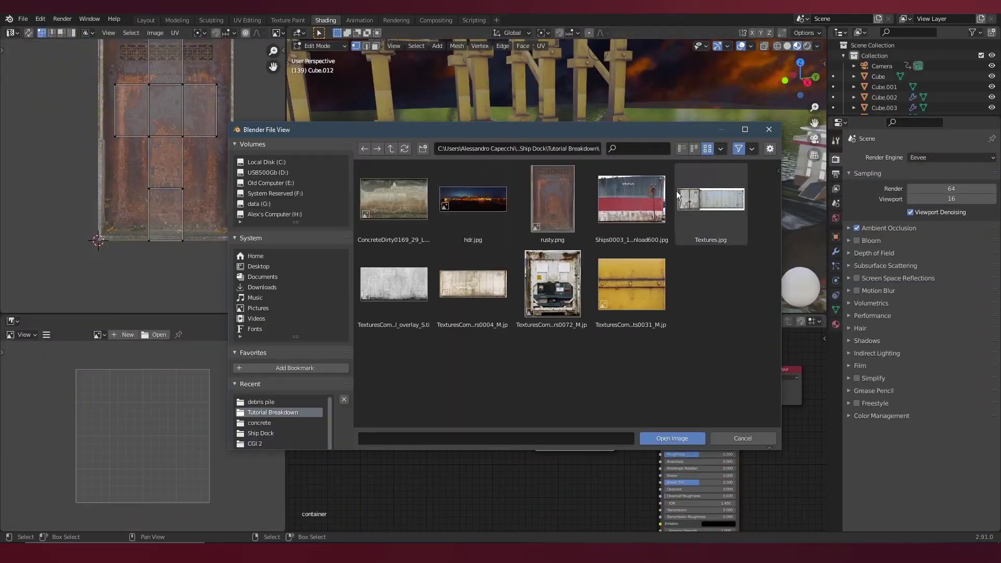
pyautogui.doubleClick(710, 199)
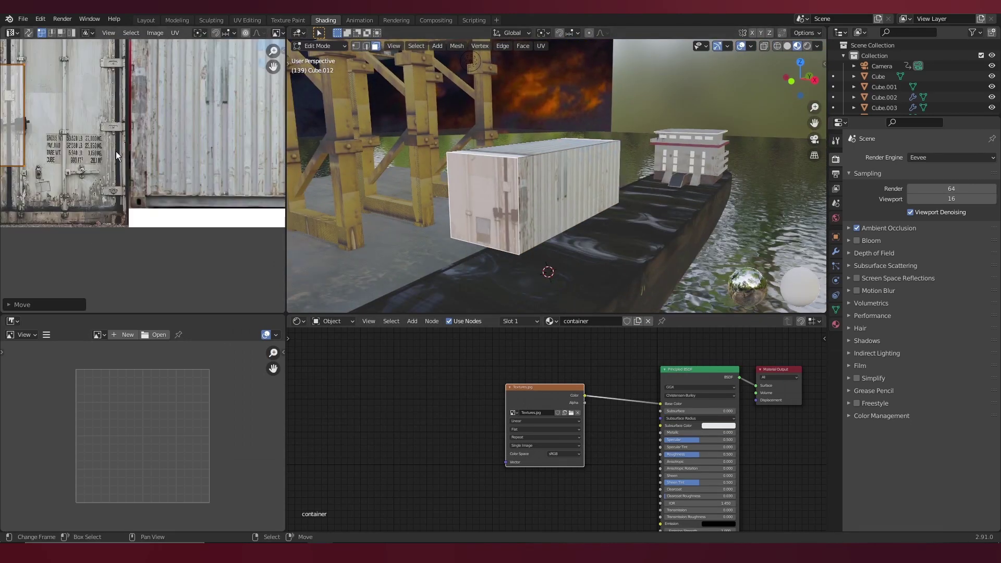
# Scale the container's UVs, horizontally on X, to fit the container texture.
pyautogui.press('s')
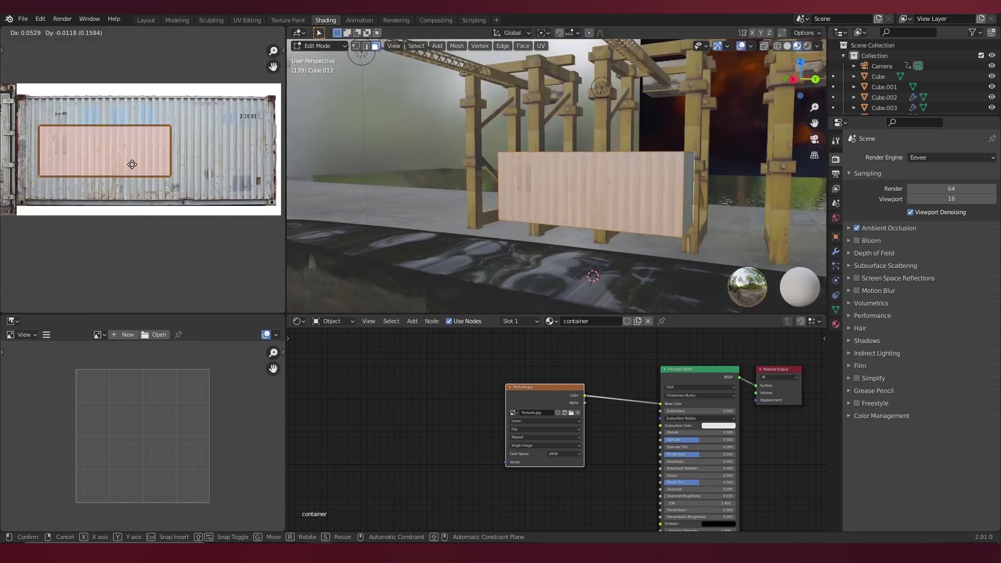
pyautogui.scroll(2, 210, 173)
pyautogui.press('s')
pyautogui.press('x')
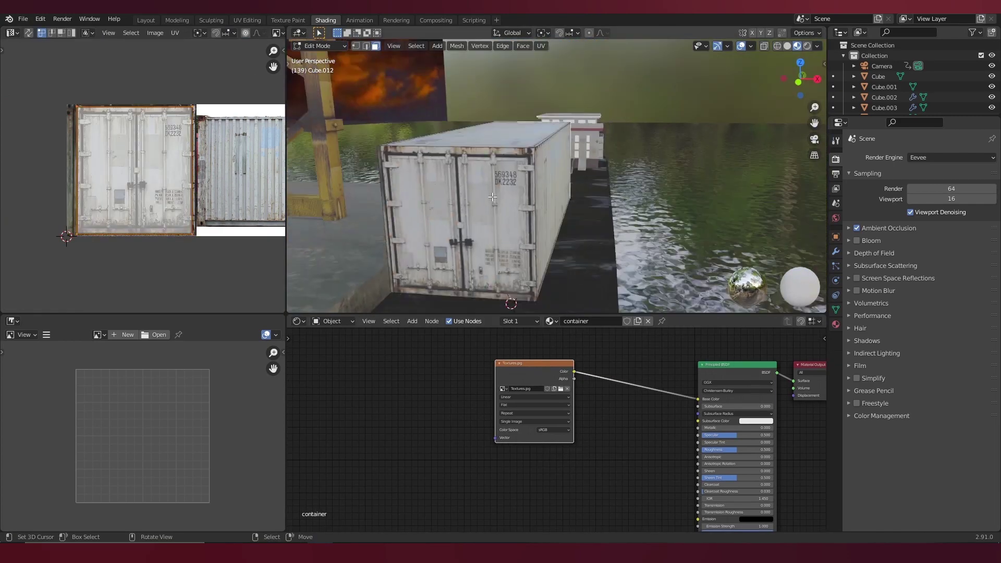
# Orbit in close to view the container doors.
pyautogui.moveTo(458, 209); pyautogui.dragTo(469, 208, button='middle')
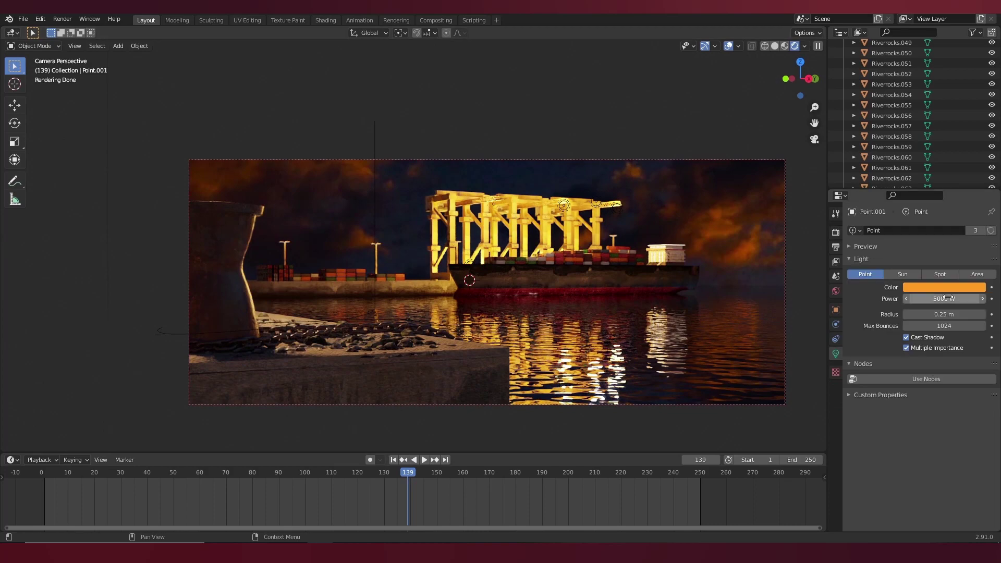
# Turn the point light's power down to 0 W and give the fog a pale blue colour.
pyautogui.moveTo(938, 298); pyautogui.dragTo(948, 298)
pyautogui.press('BackSpace')
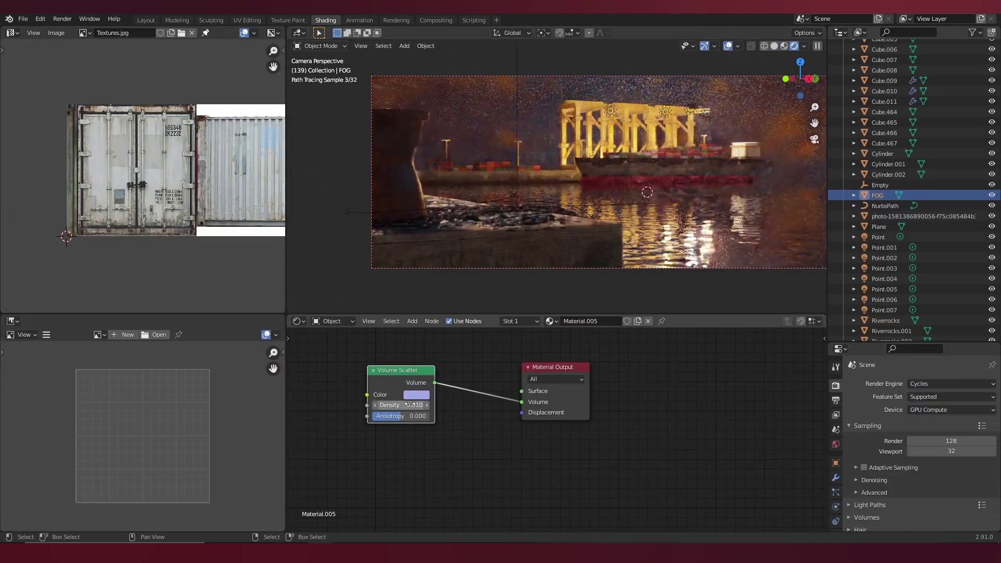
pyautogui.click(417, 394)
pyautogui.moveTo(445, 300); pyautogui.dragTo(454, 263)
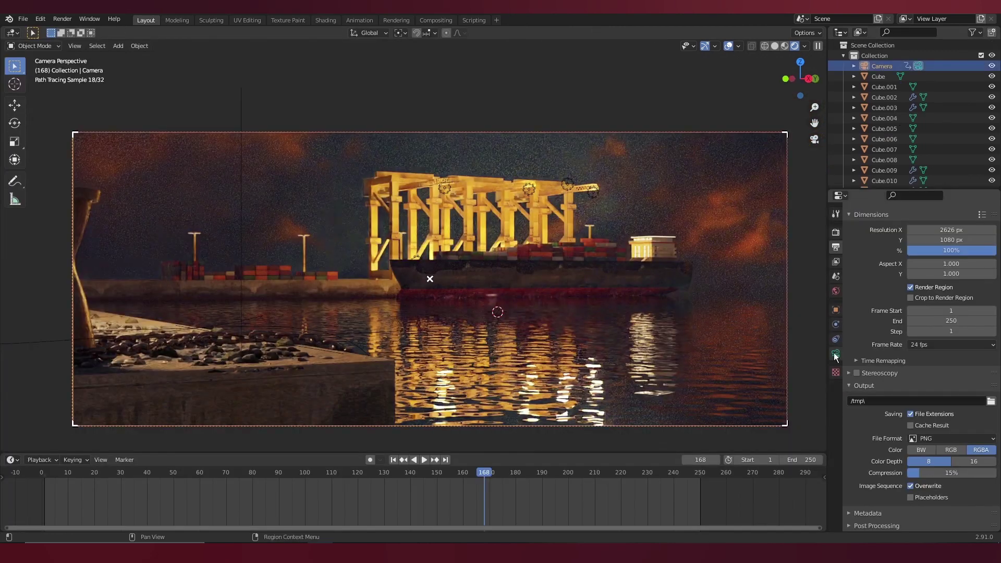
# Add an empty as the focus target and switch the viewport to rendered shading.
pyautogui.hotkey('shift', 'a')
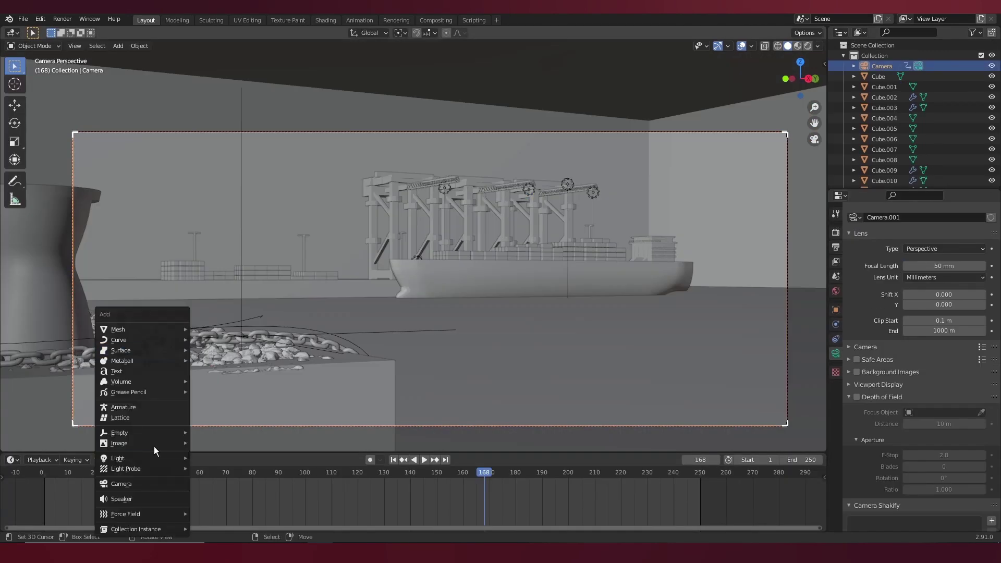
pyautogui.click(125, 433)
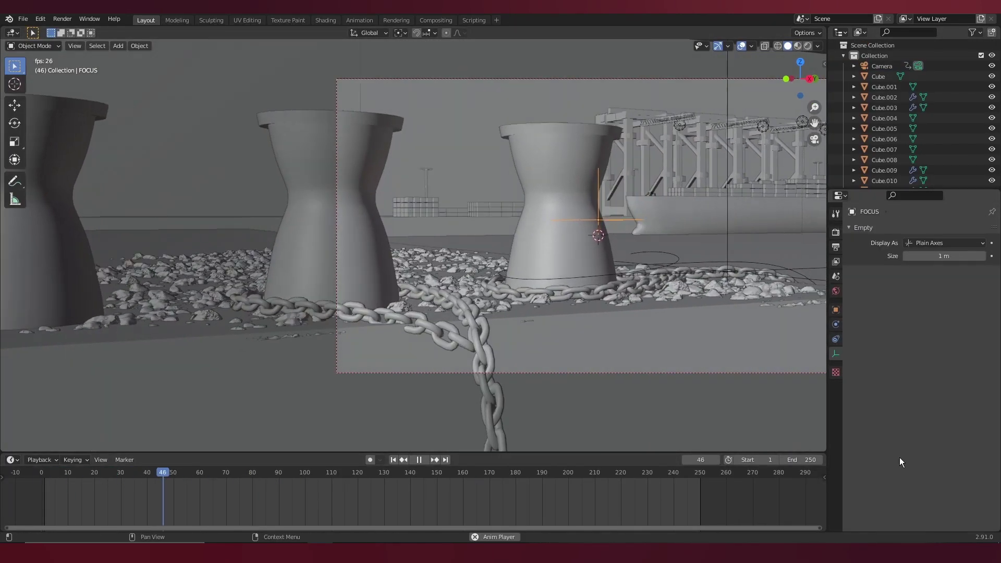
pyautogui.press('`')
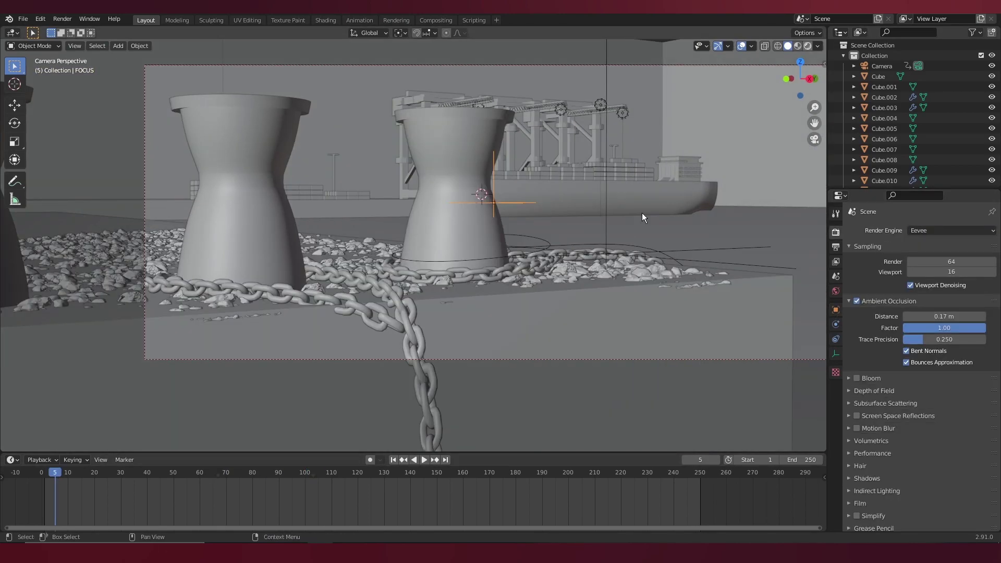
pyautogui.press('z')
# Play the animation preview and jump to frame 171.
pyautogui.press('space')
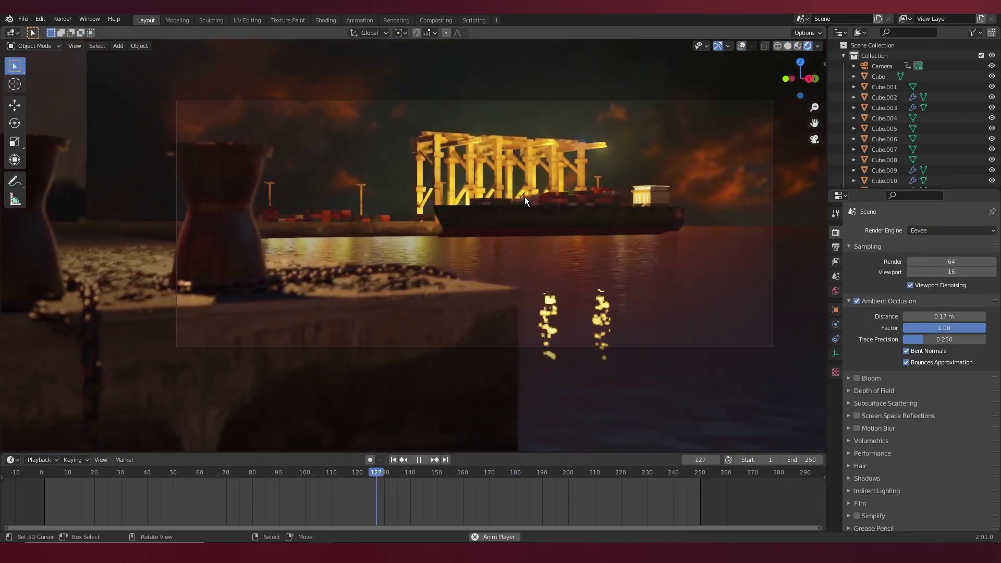
pyautogui.click(493, 472)
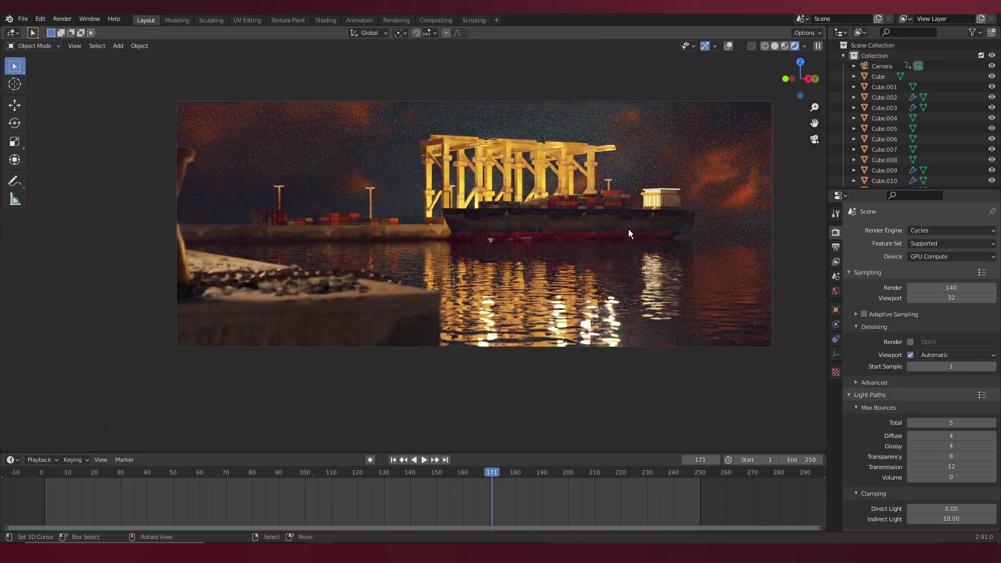
pyautogui.scroll(2, 628, 230)
# Render frame 171 of the foggy harbour with F12 and let the Cycles tiles fill in.
pyautogui.press('F12')
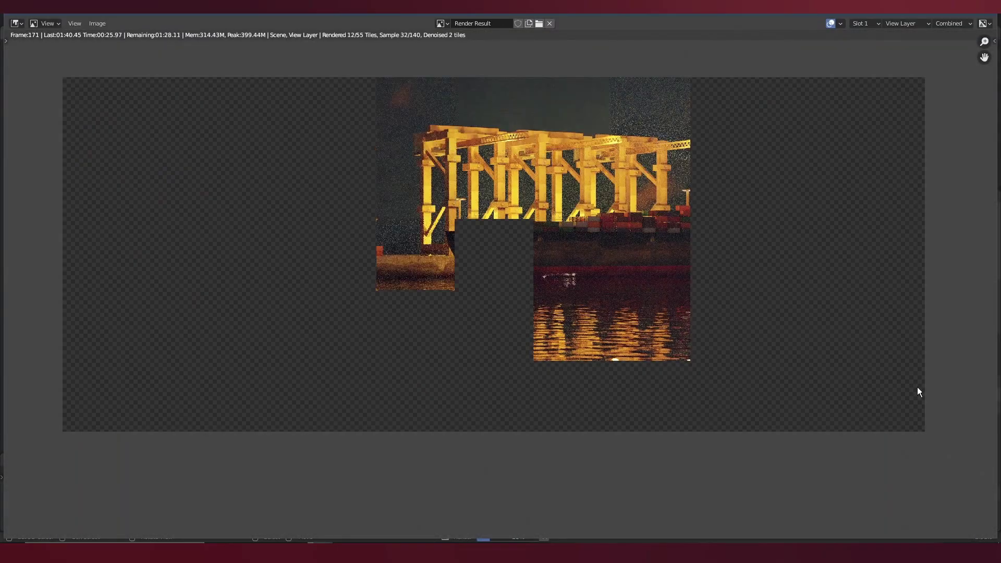